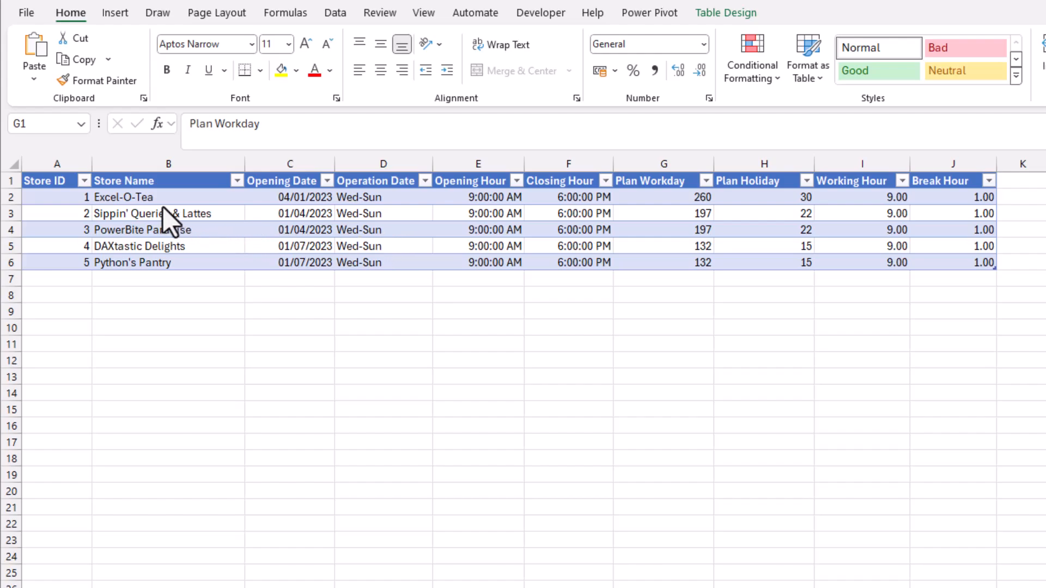
Examine the Store table's column headings, from Store ID and Store Name through the planned days to Working Hour and Break Hour
{"action": "left_click_drag", "start_coordinate": [73, 180], "coordinate": [175, 180]}
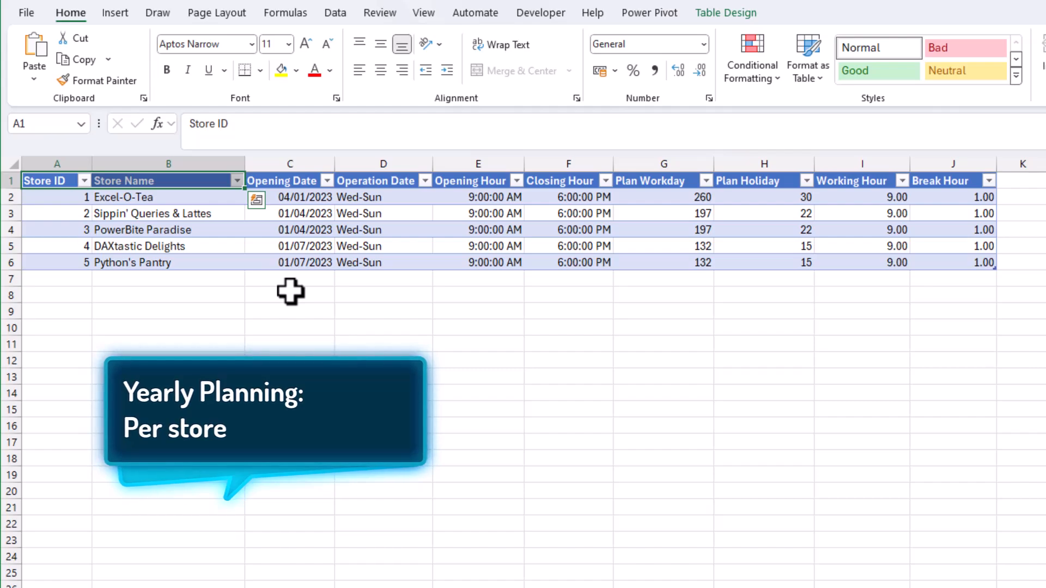
{"action": "left_click", "coordinate": [306, 181]}
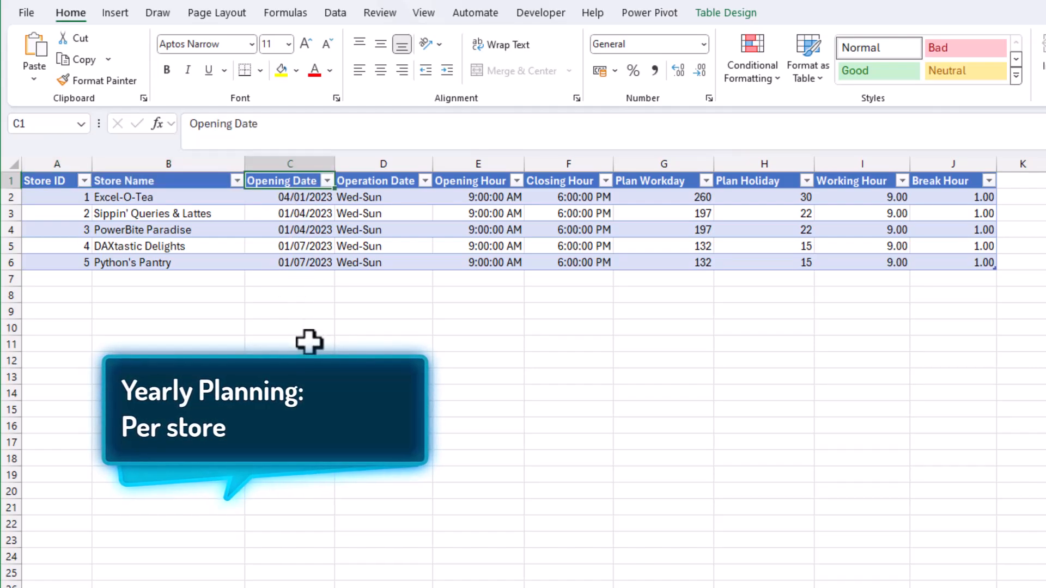
{"action": "left_click", "coordinate": [399, 182]}
{"action": "left_click_drag", "start_coordinate": [451, 182], "coordinate": [534, 177]}
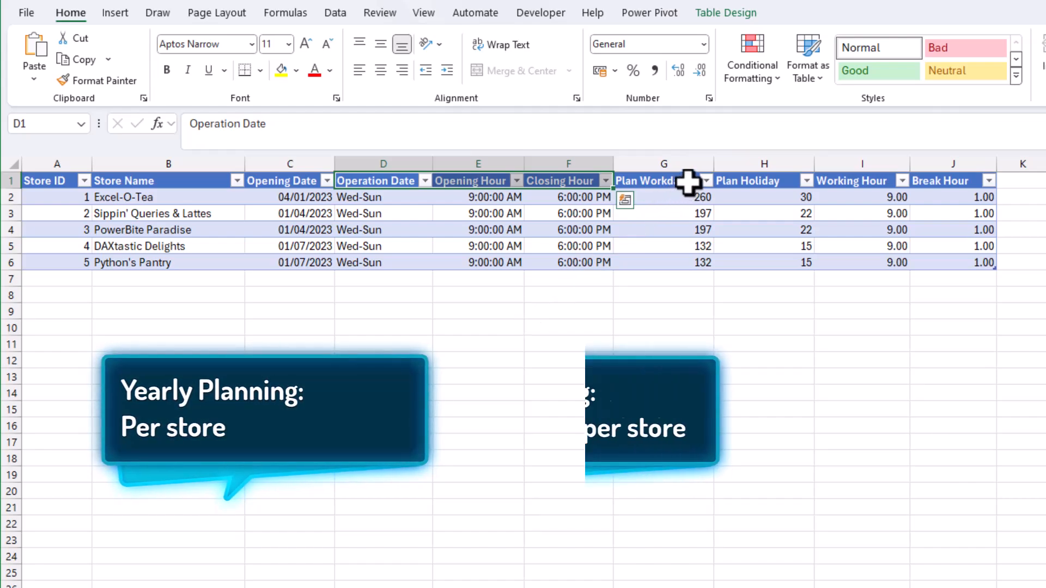
{"action": "left_click_drag", "start_coordinate": [688, 181], "coordinate": [750, 185]}
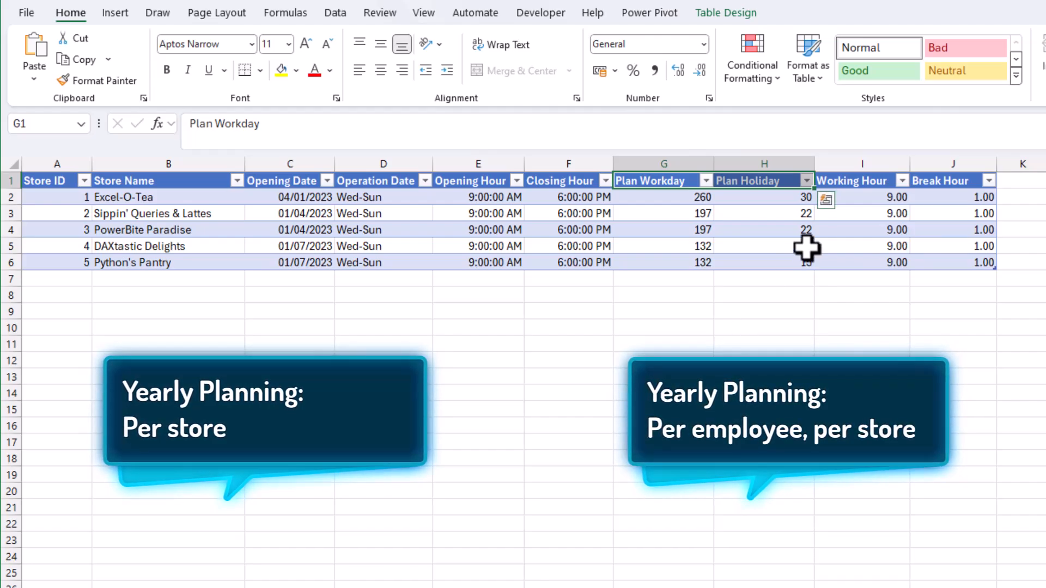
{"action": "left_click_drag", "start_coordinate": [863, 184], "coordinate": [929, 182]}
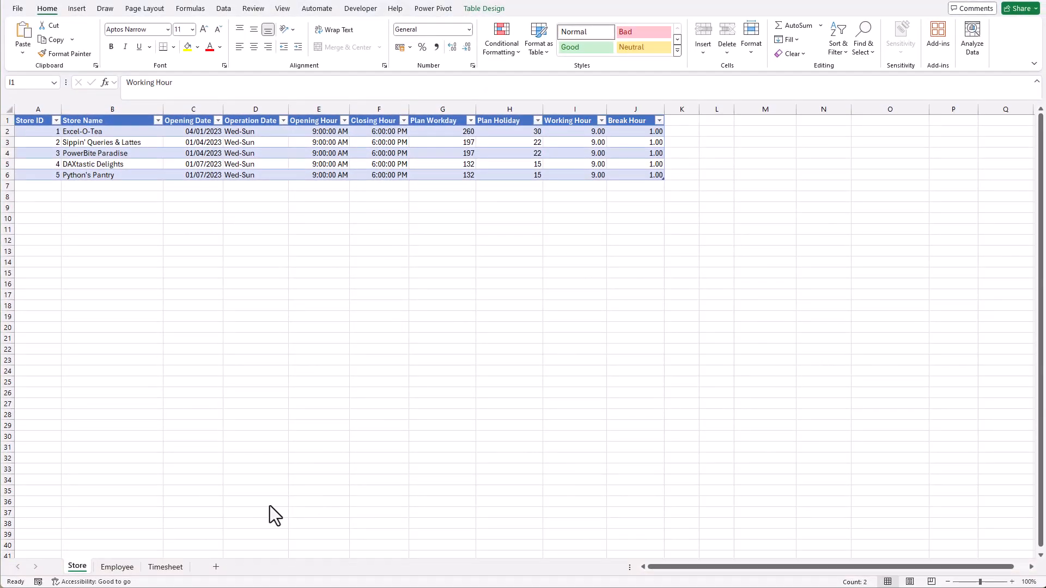
Examine the Employee sheet's column headings: Store ID, Name, Gender and Birthday
{"action": "left_click", "coordinate": [117, 568]}
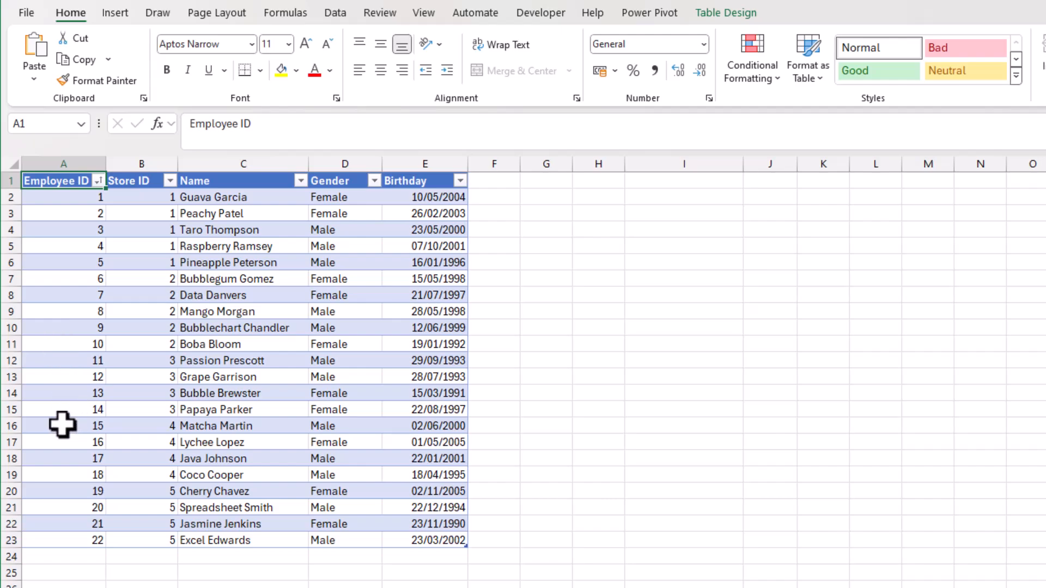
{"action": "left_click", "coordinate": [156, 185]}
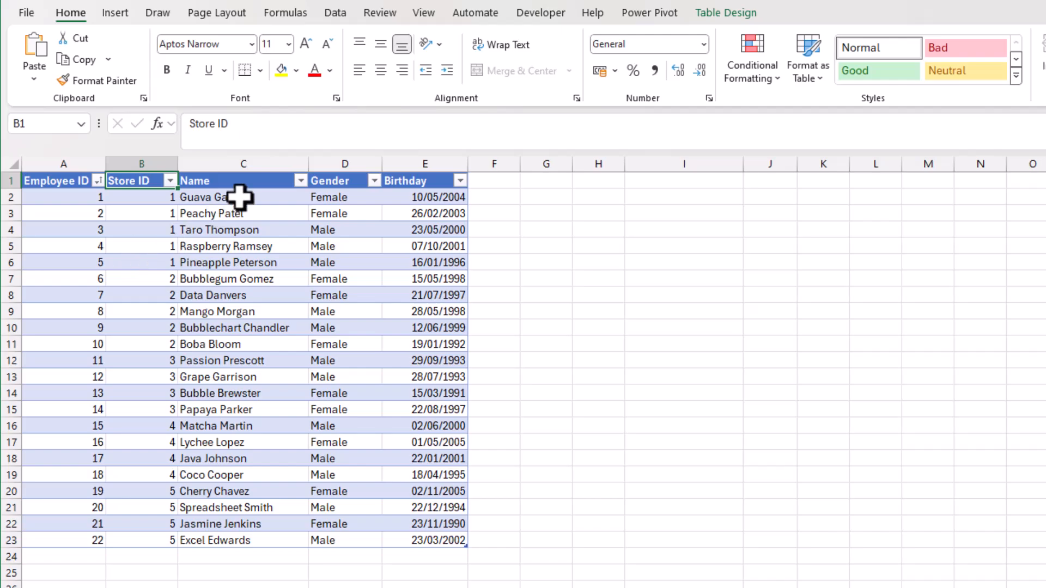
{"action": "left_click", "coordinate": [259, 182]}
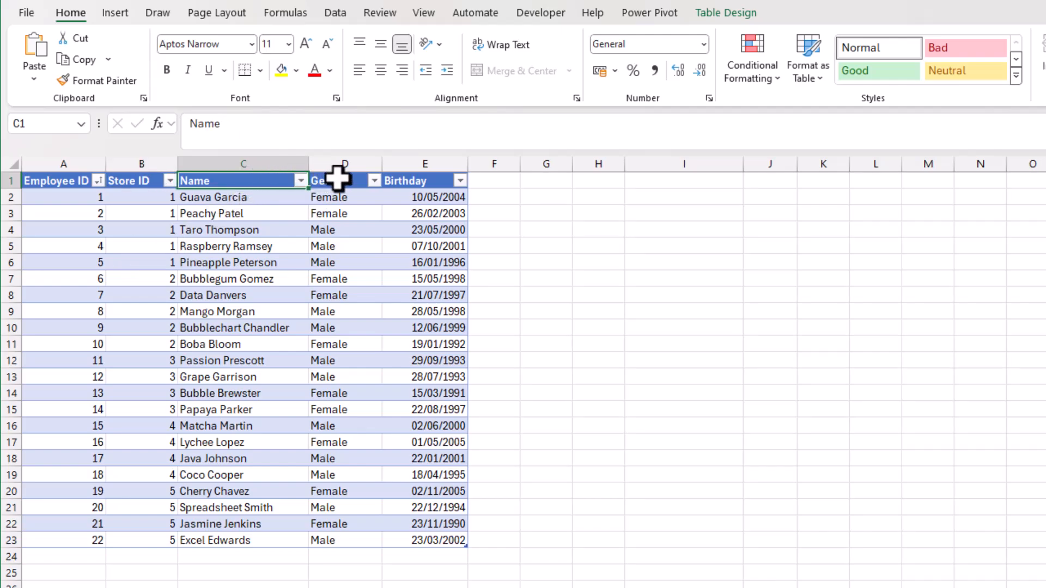
{"action": "left_click_drag", "start_coordinate": [360, 180], "coordinate": [419, 180]}
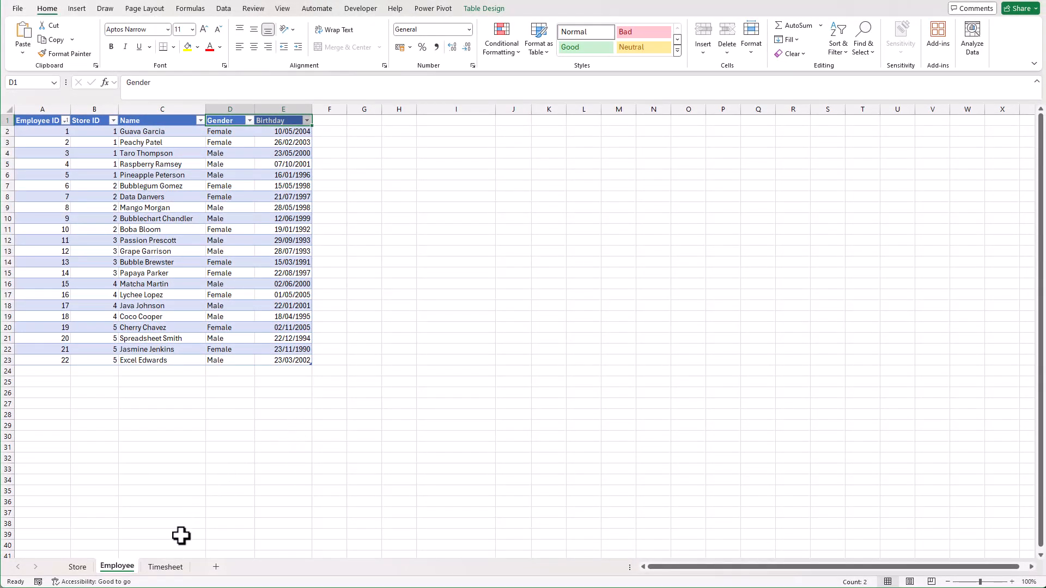
Examine the Timesheet sheet's column headings: Date, Weekday, Status, Clock In, Clock Out and Overtime
{"action": "left_click", "coordinate": [168, 567]}
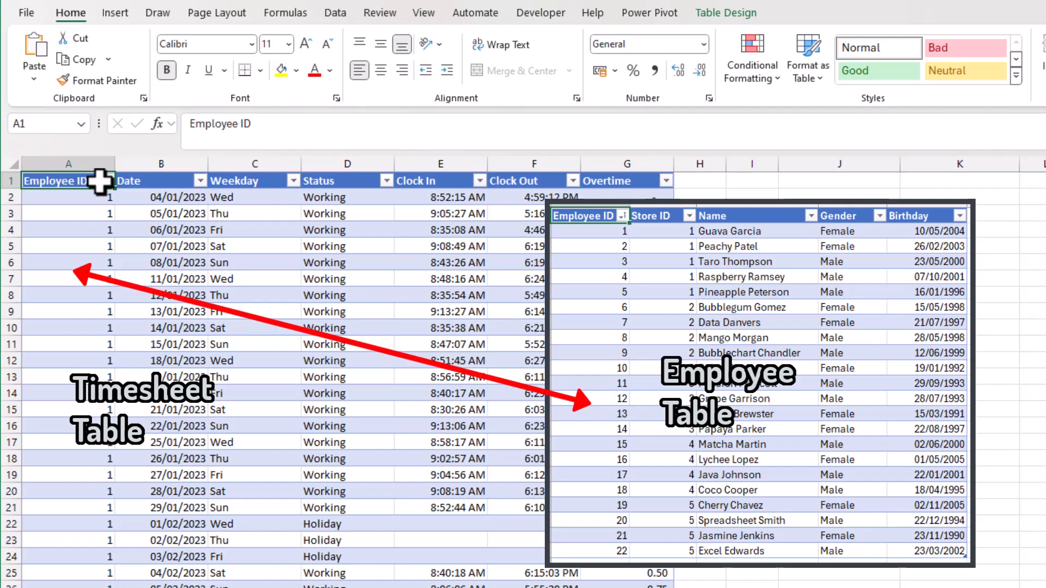
{"action": "left_click", "coordinate": [182, 180]}
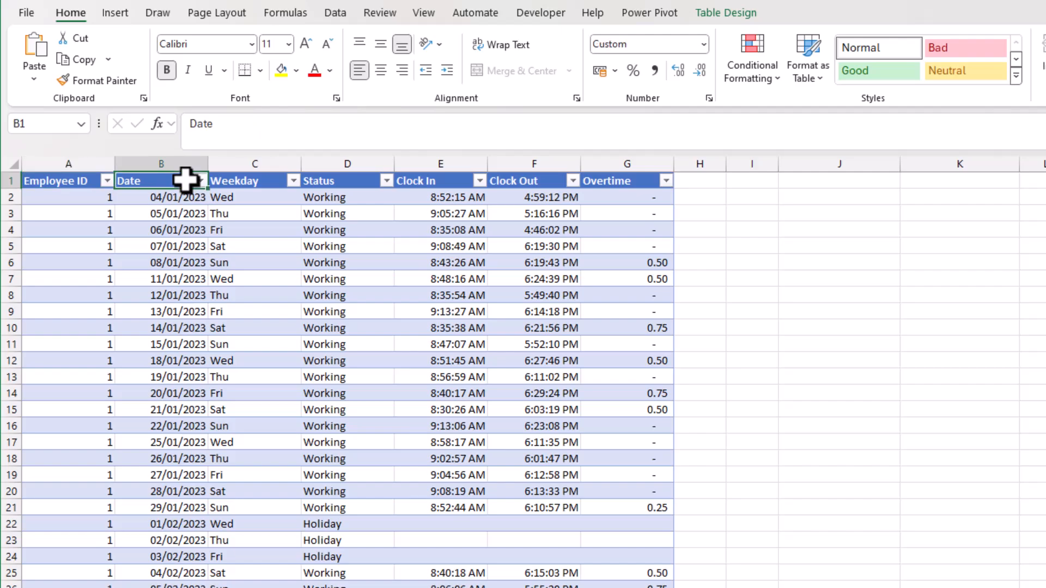
{"action": "left_click_drag", "start_coordinate": [207, 180], "coordinate": [233, 180]}
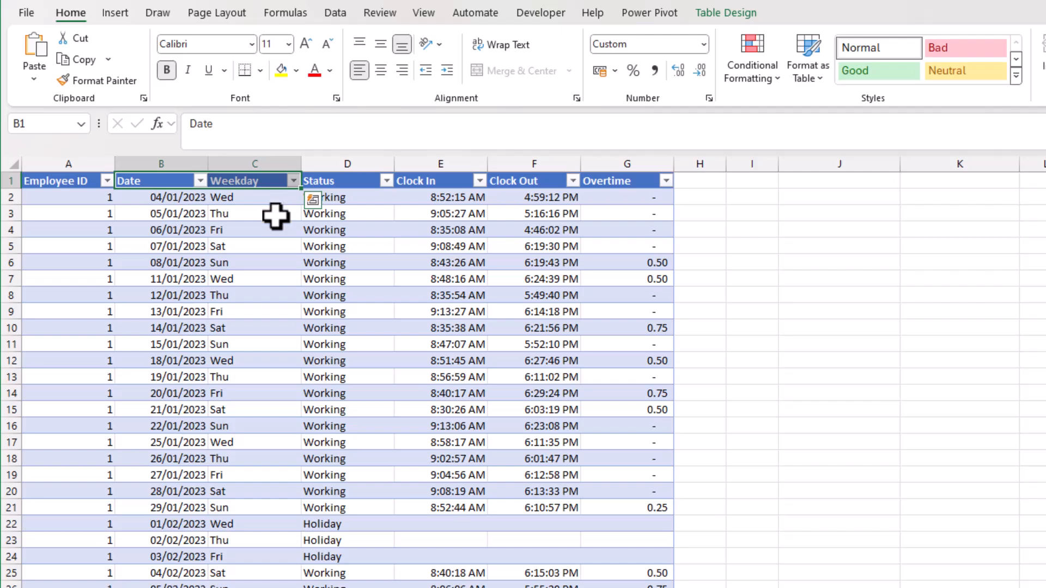
{"action": "left_click", "coordinate": [351, 180]}
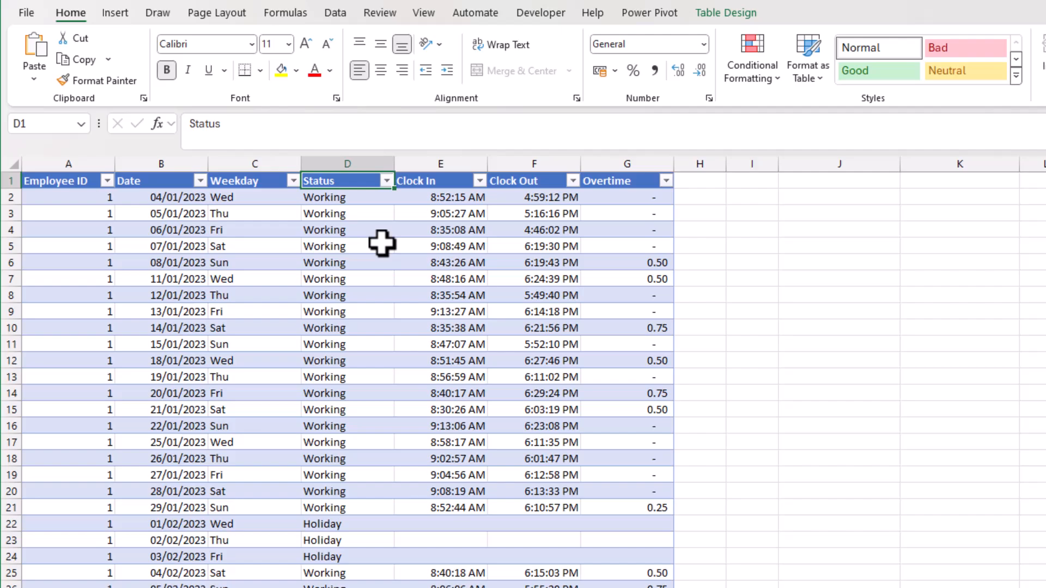
{"action": "left_click_drag", "start_coordinate": [459, 181], "coordinate": [534, 179]}
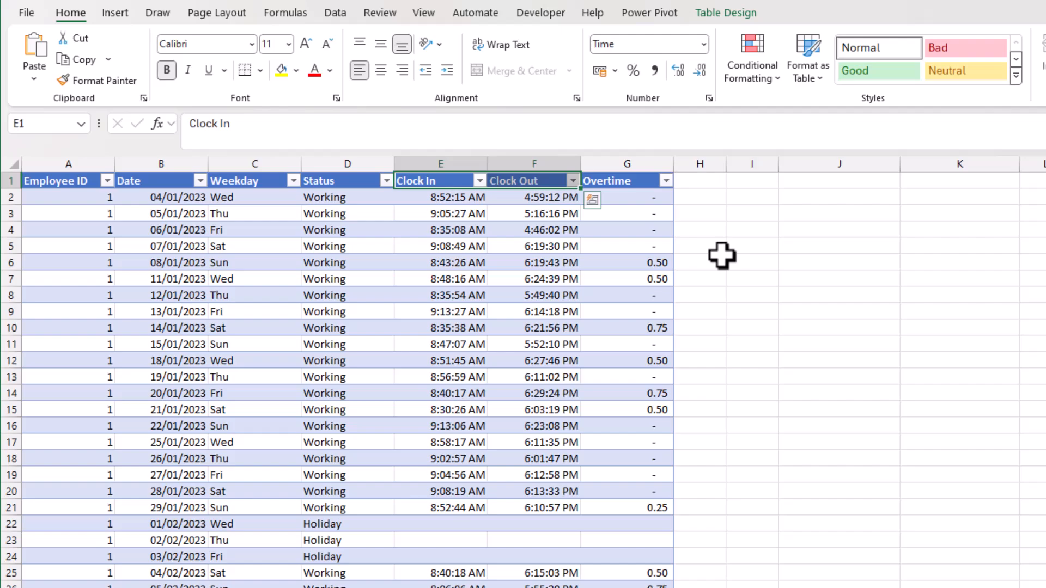
{"action": "left_click", "coordinate": [637, 180]}
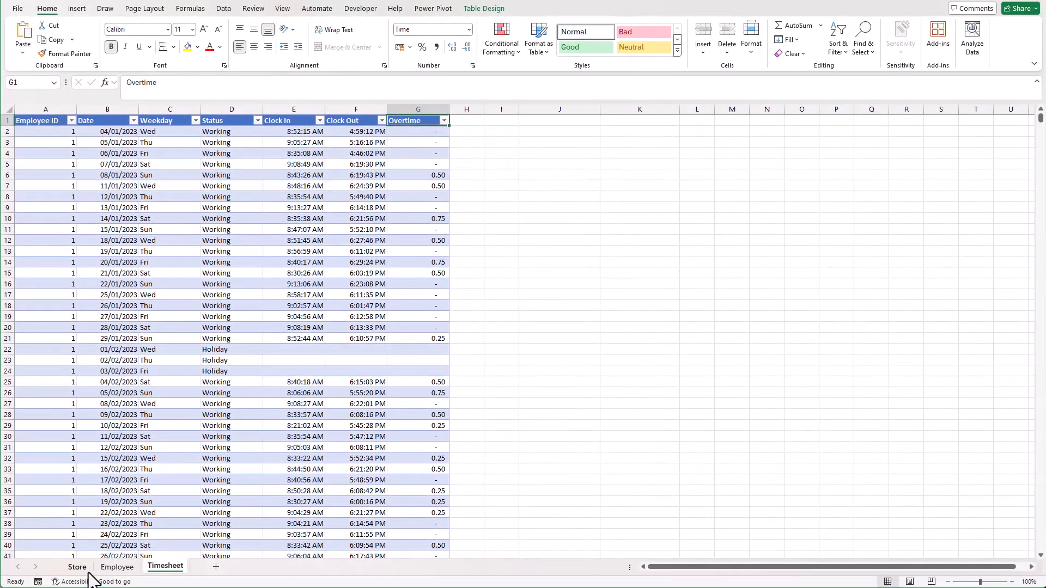
Review the Store, Employee and Timesheet sheets once more in sequence
{"action": "left_click", "coordinate": [77, 567]}
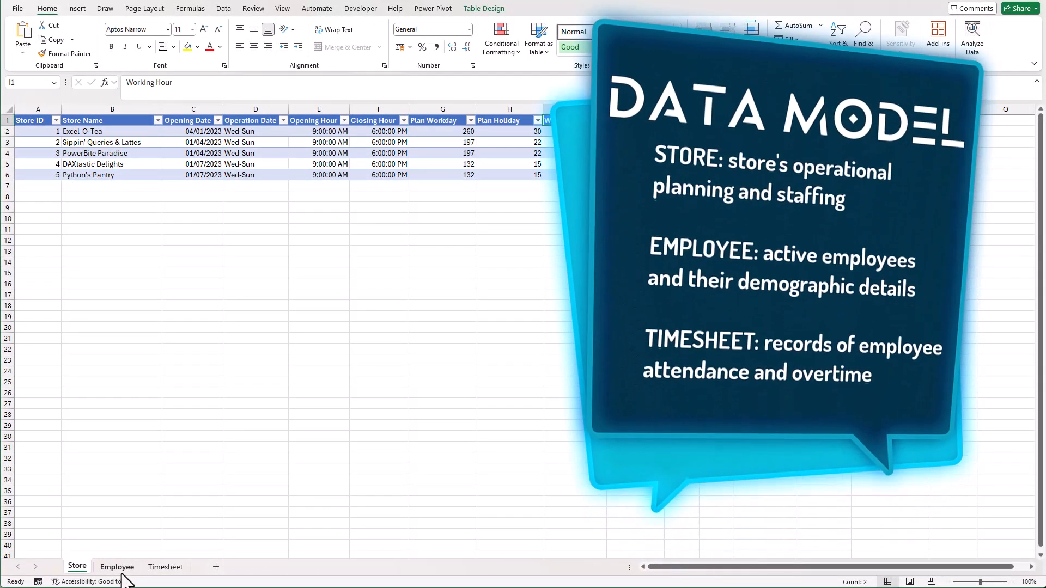
{"action": "left_click", "coordinate": [120, 571]}
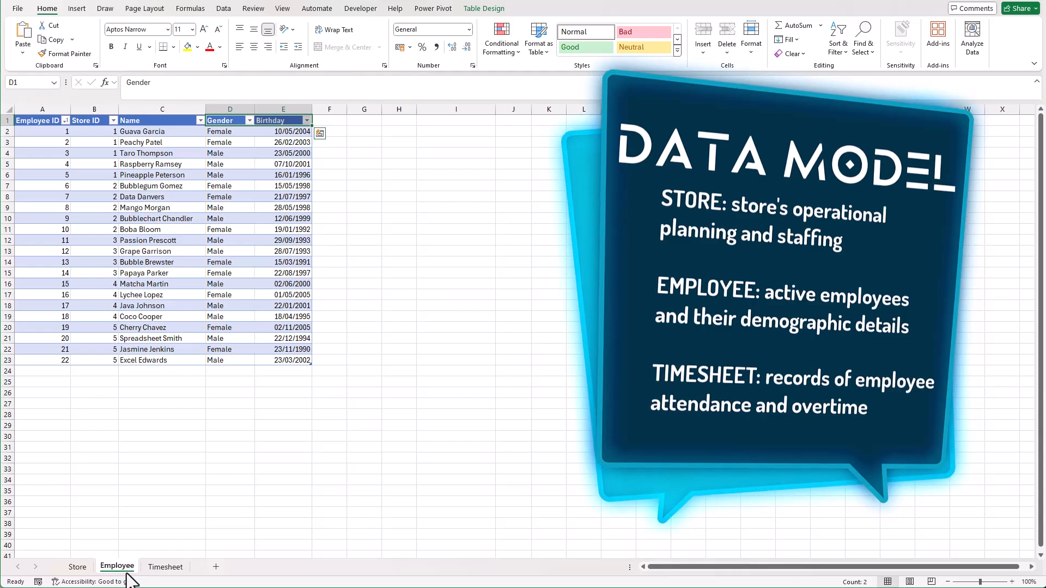
{"action": "left_click", "coordinate": [163, 569]}
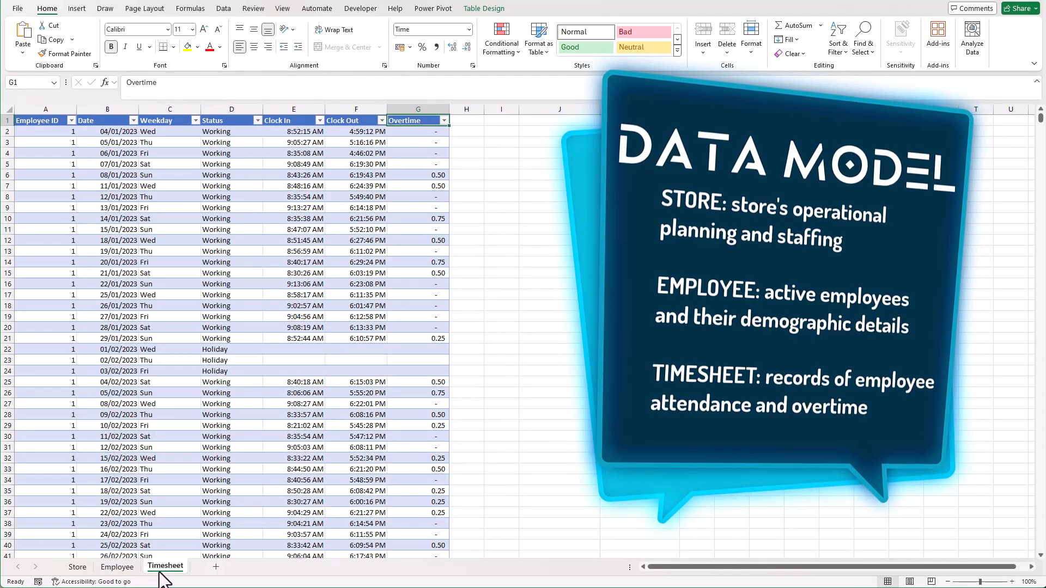
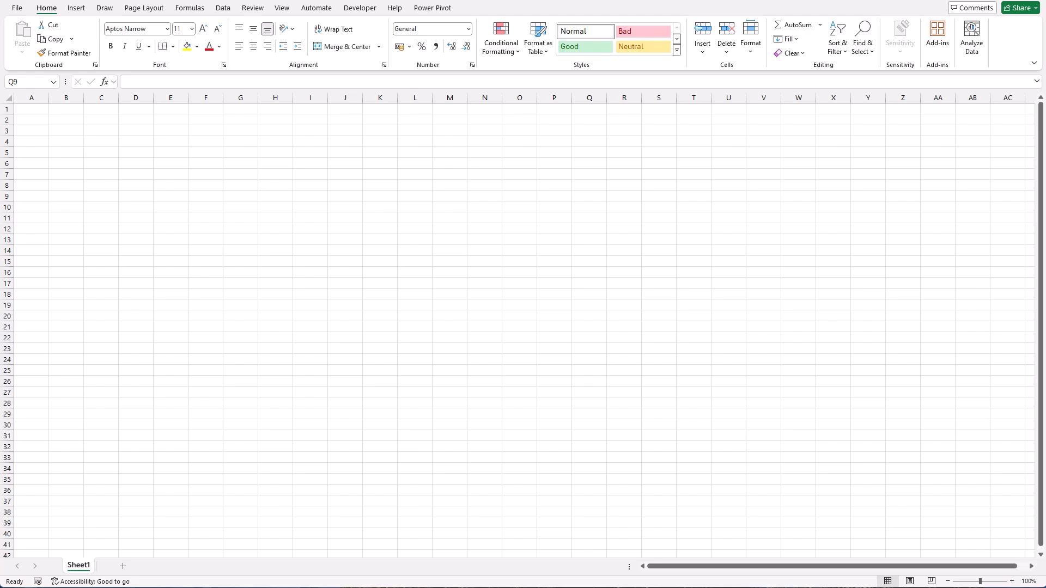
Import the workbook Data.xlsx from the Analysis folder as a data source into the blank workbook, starting at cell A1
{"action": "left_click", "coordinate": [31, 112]}
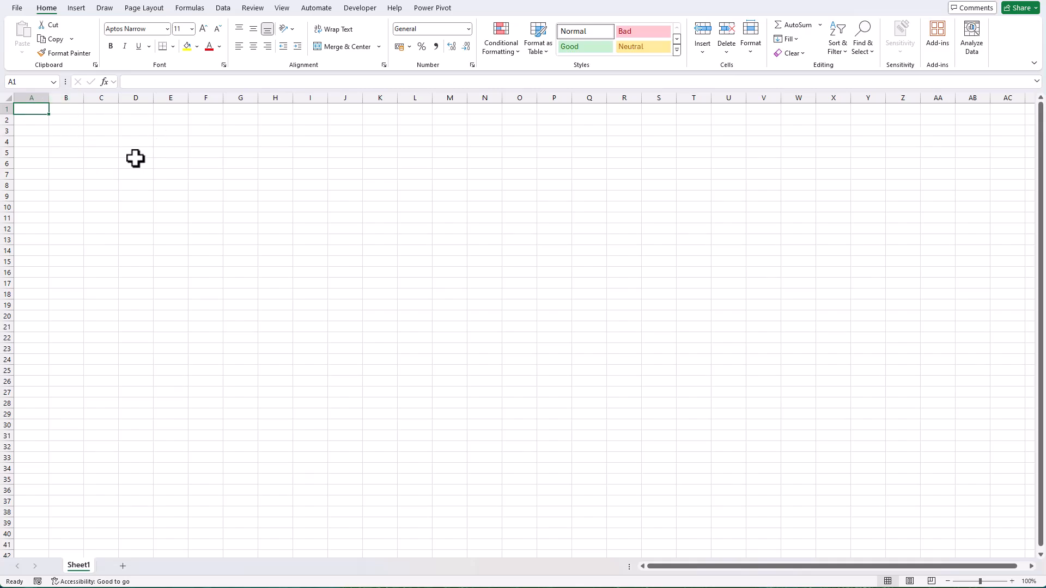
{"action": "left_click", "coordinate": [229, 10]}
{"action": "left_click", "coordinate": [25, 54]}
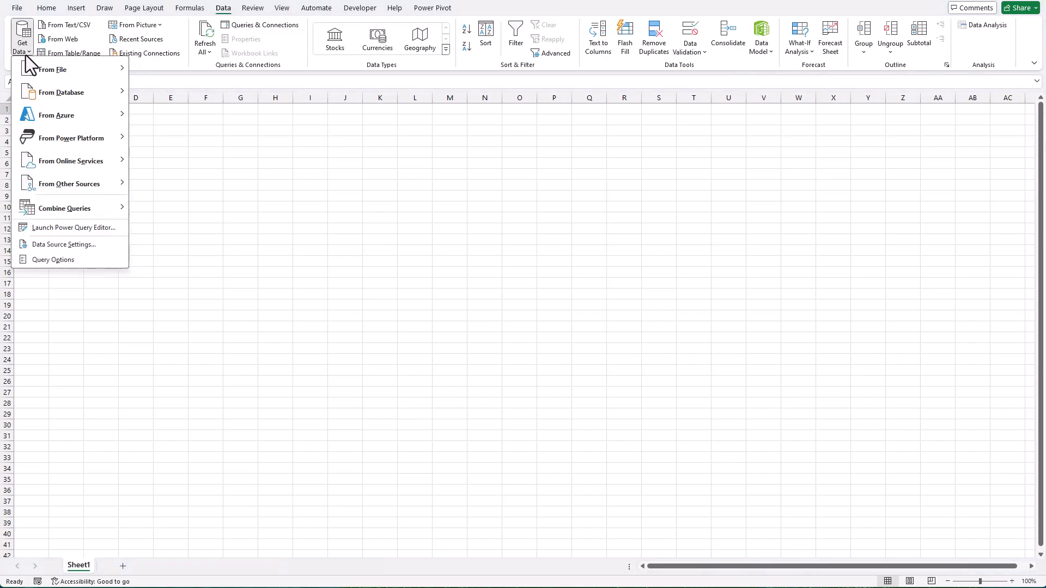
{"action": "mouse_move", "coordinate": [95, 72]}
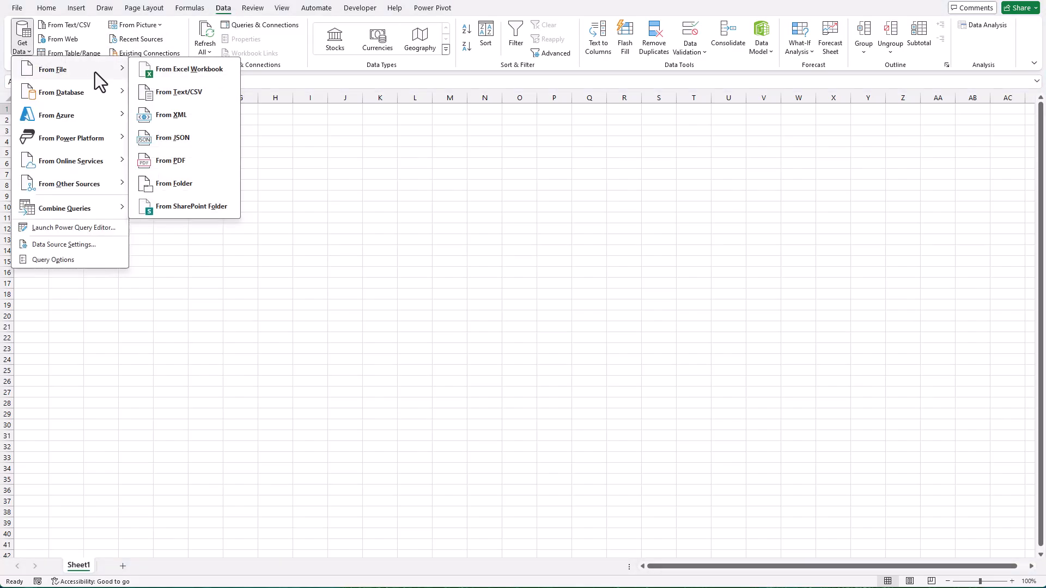
{"action": "left_click", "coordinate": [212, 78]}
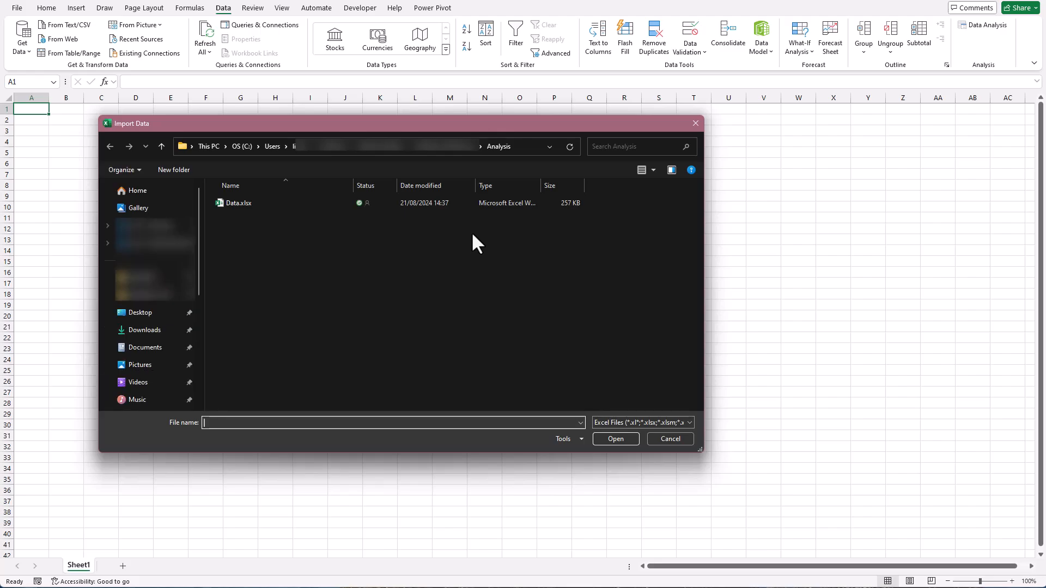
{"action": "left_click", "coordinate": [260, 205]}
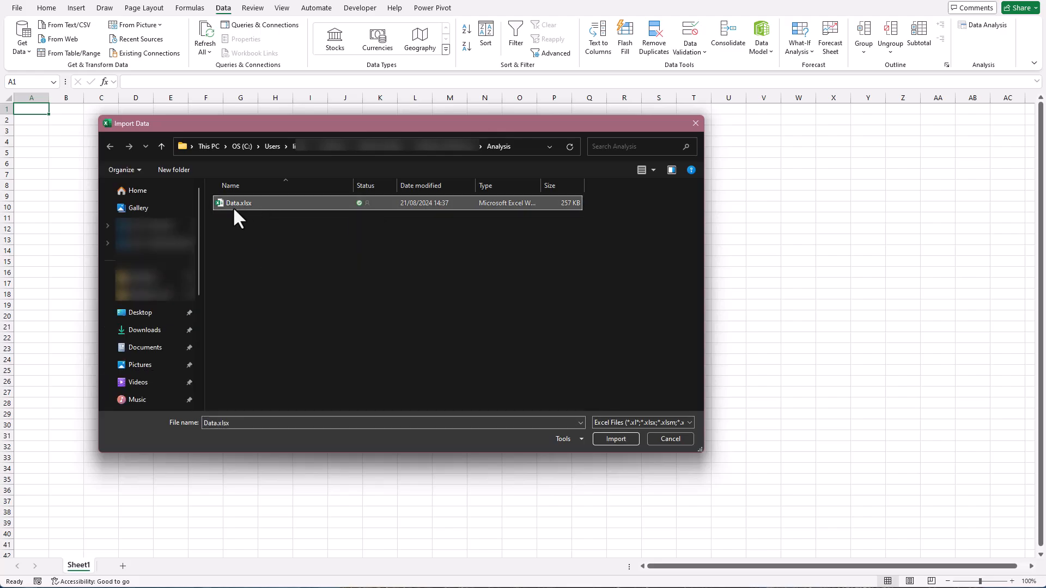
{"action": "left_click", "coordinate": [629, 436]}
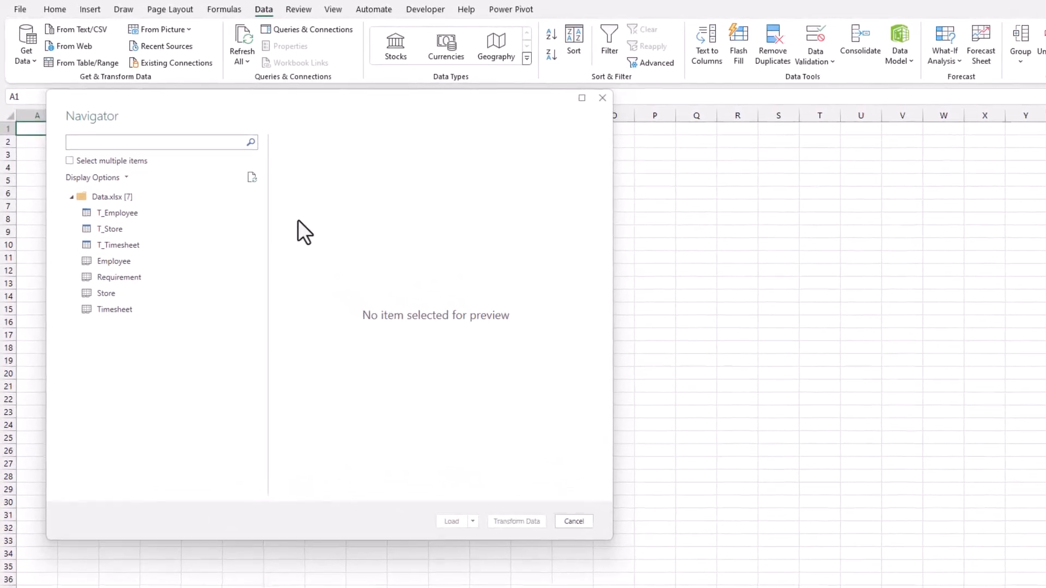
Select the tables T_Employee, T_Store and T_Timesheet together and open them in Power Query for transformation
{"action": "left_click", "coordinate": [182, 217]}
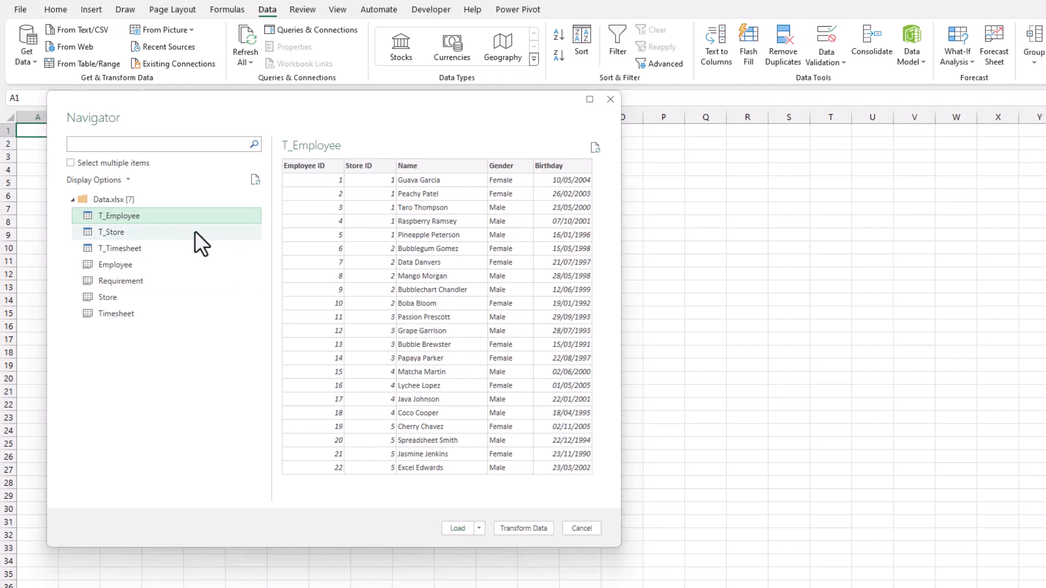
{"action": "left_click", "coordinate": [219, 247]}
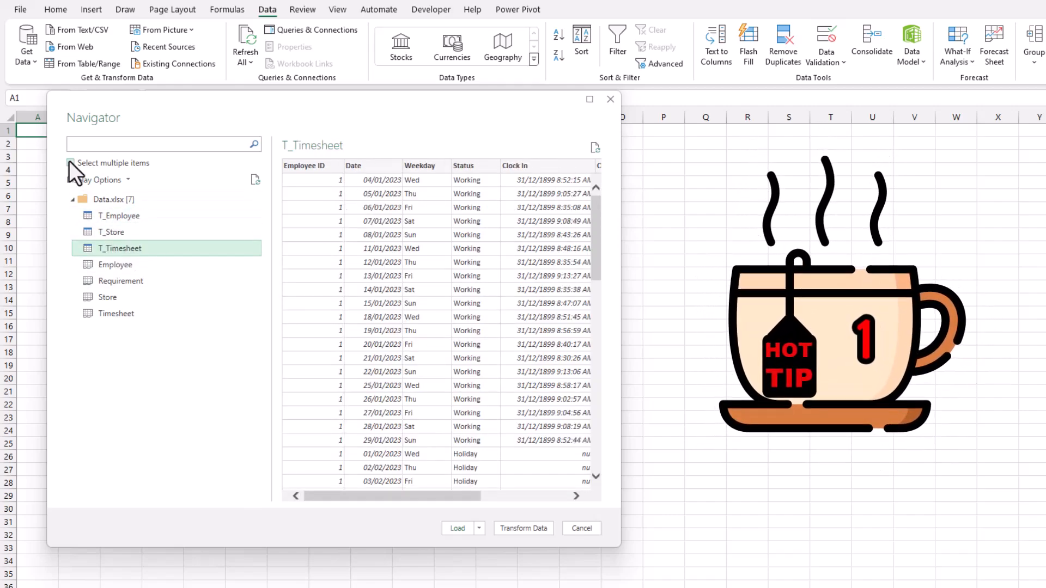
{"action": "left_click", "coordinate": [70, 162]}
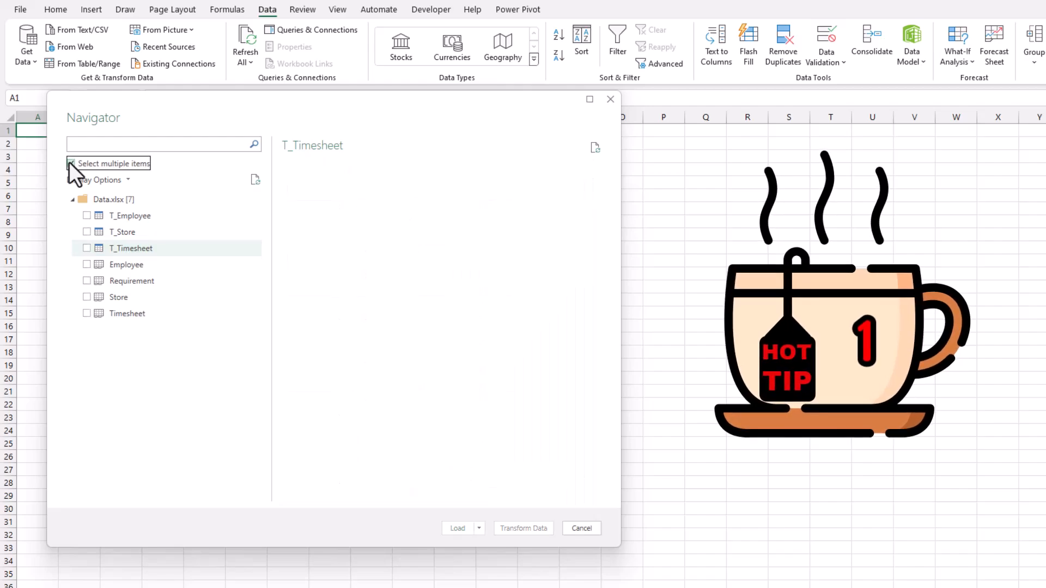
{"action": "left_click", "coordinate": [86, 216]}
{"action": "left_click", "coordinate": [86, 232]}
{"action": "left_click", "coordinate": [87, 248]}
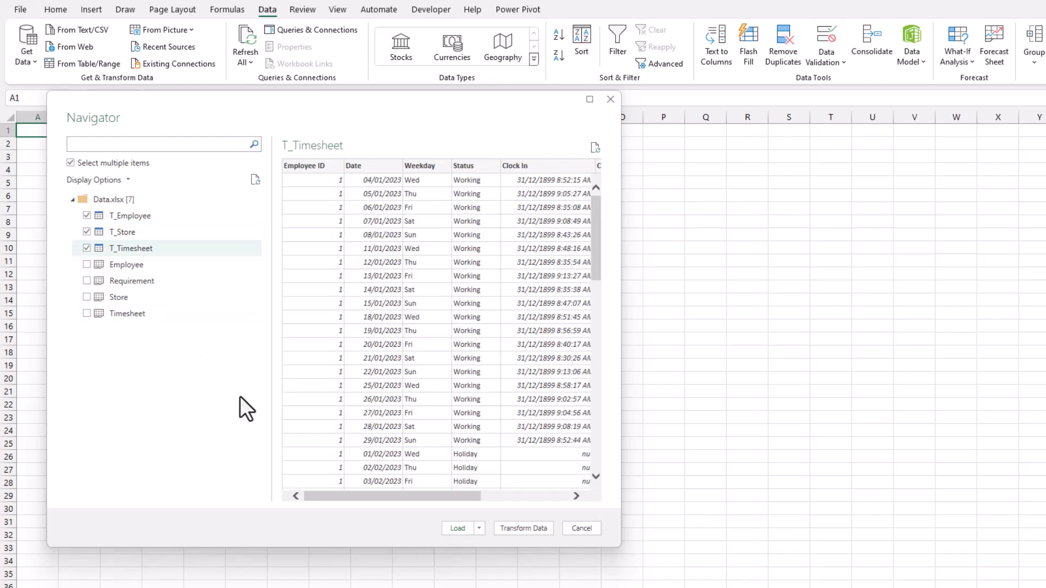
{"action": "left_click", "coordinate": [548, 531]}
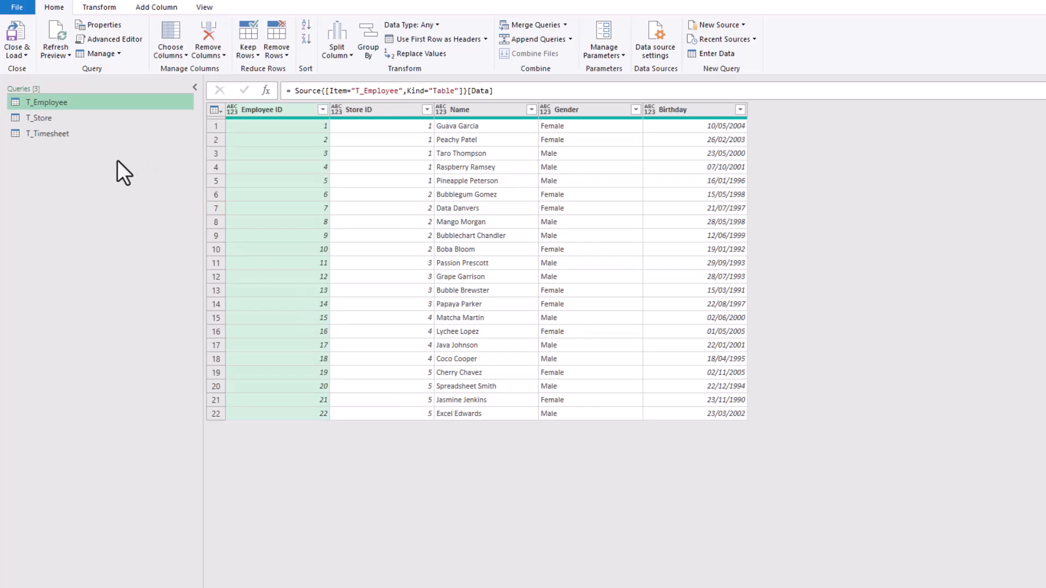
Check the T_Store and T_Timesheet queries, then detect the data types of all columns in the T_Employee query
{"action": "left_click", "coordinate": [68, 118]}
{"action": "left_click", "coordinate": [71, 136]}
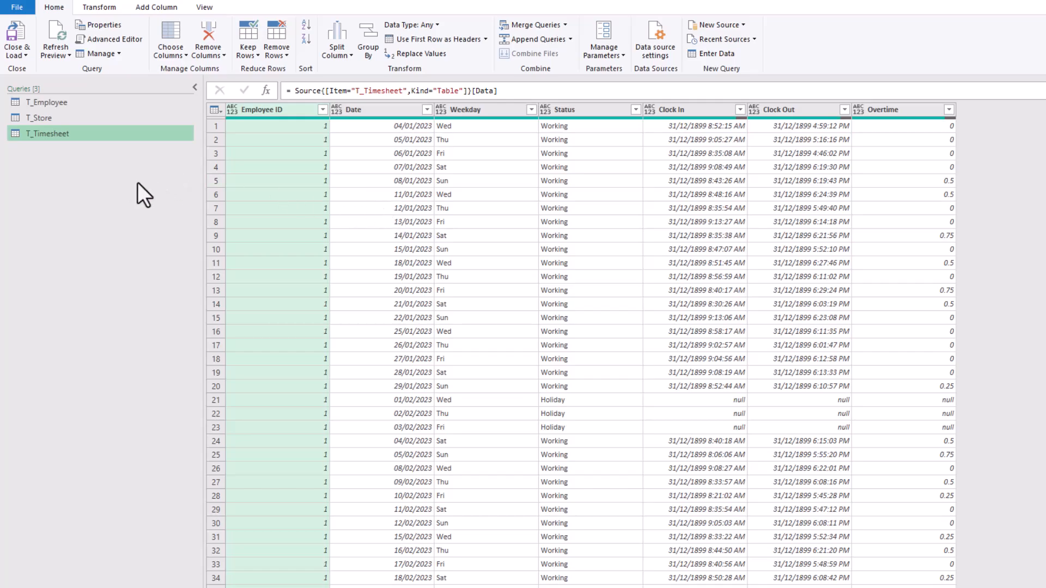
{"action": "left_click", "coordinate": [123, 106]}
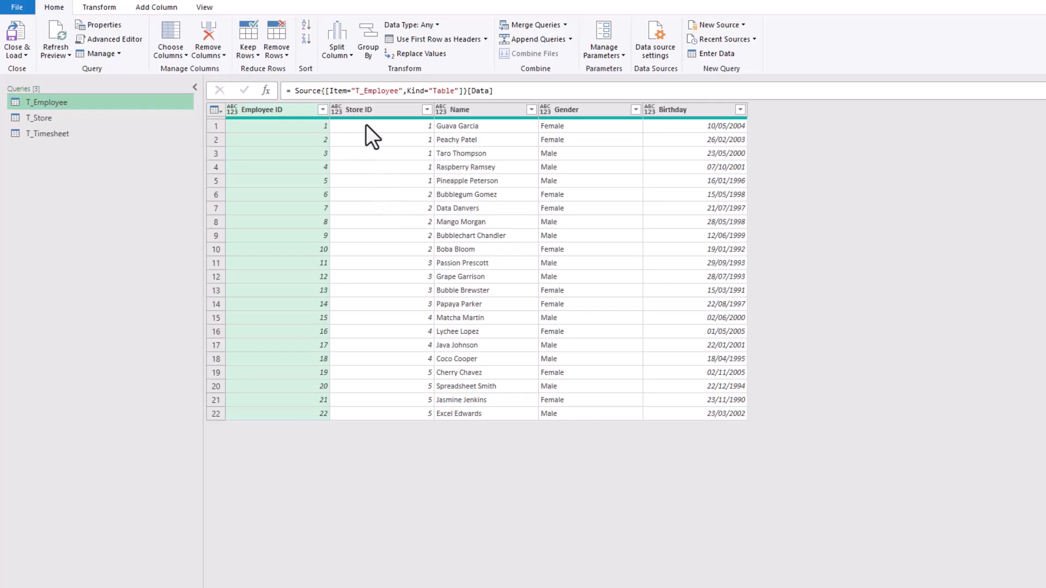
{"action": "left_click", "coordinate": [269, 169]}
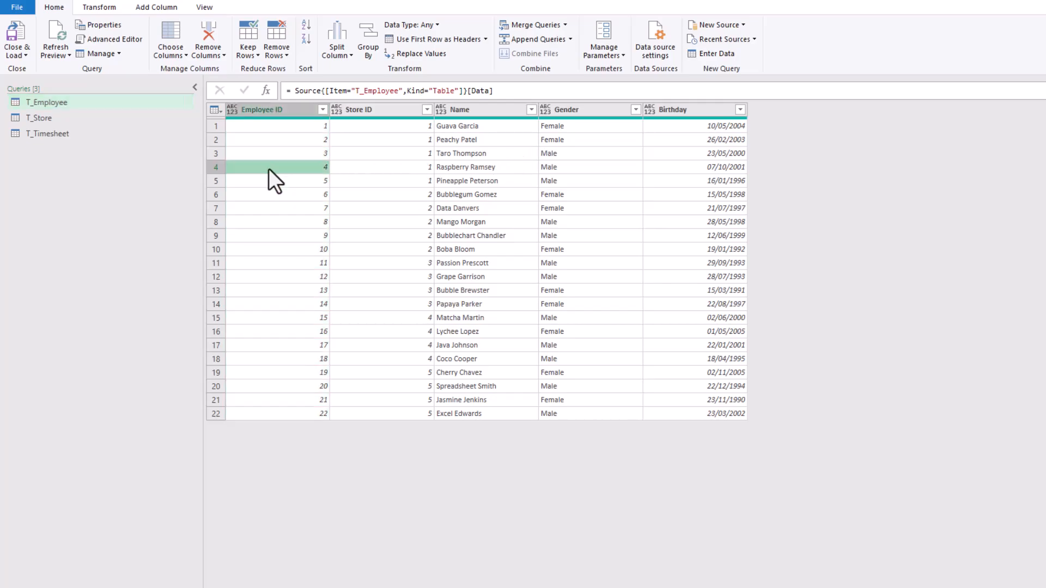
{"action": "key", "text": "ctrl+a"}
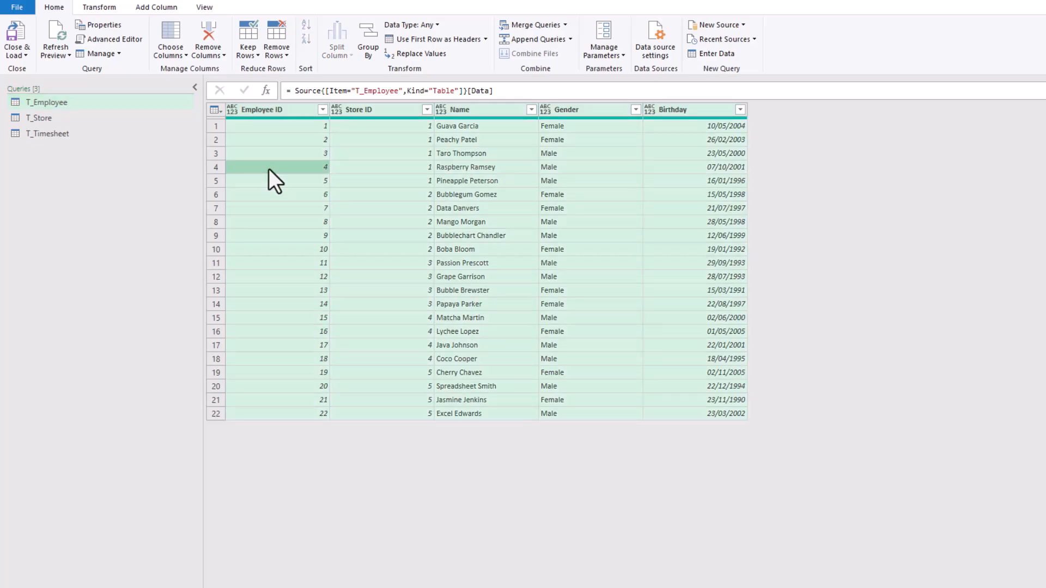
{"action": "left_click", "coordinate": [101, 7]}
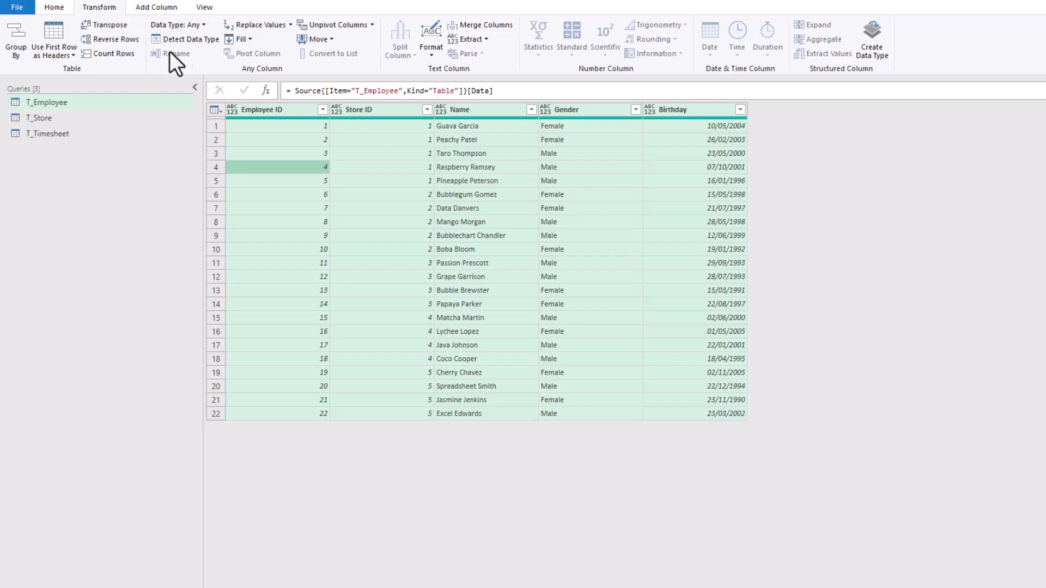
{"action": "left_click", "coordinate": [204, 40]}
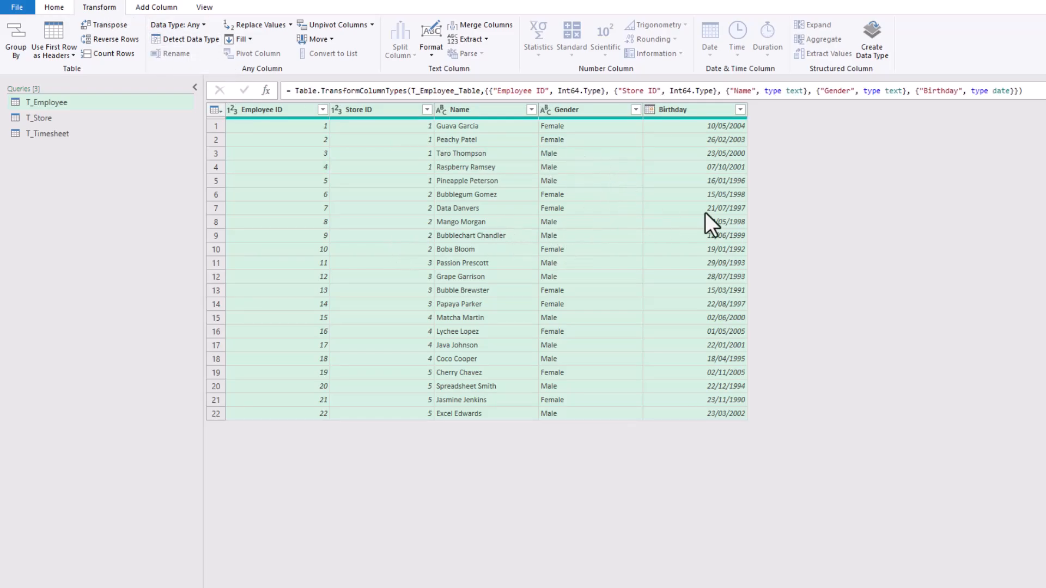
Rename the T_Employee query as Employee
{"action": "left_click", "coordinate": [900, 152]}
{"action": "key", "text": "BackSpace"}
{"action": "key", "text": "BackSpace"}
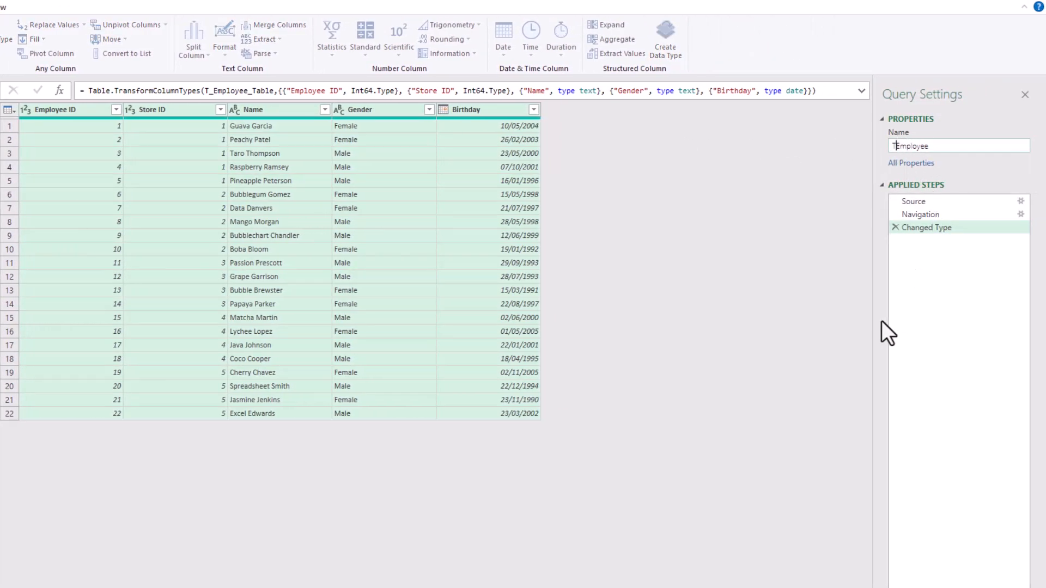
{"action": "key", "text": "Return"}
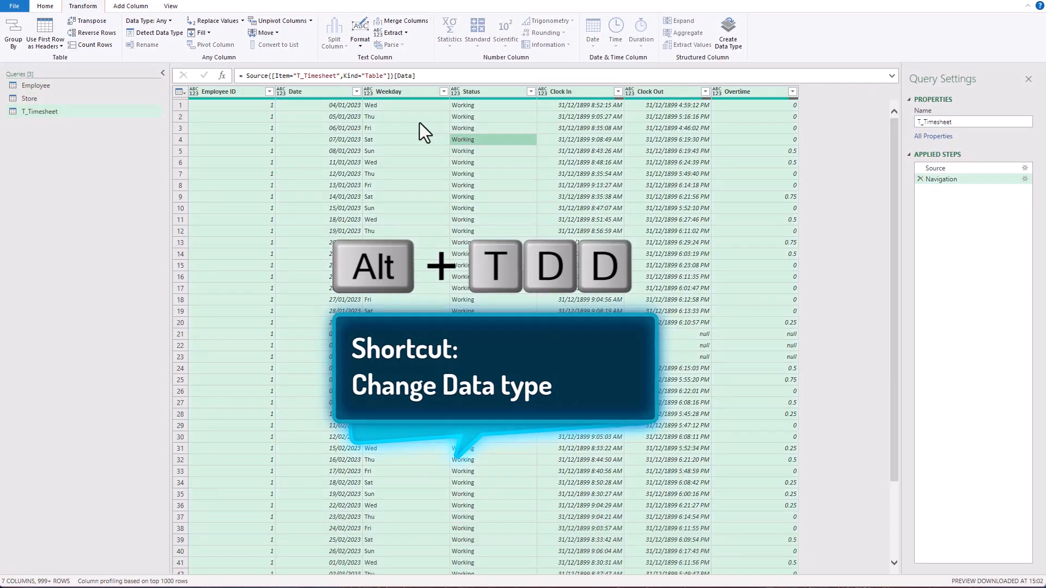
Detect the data types of all columns in the T_Timesheet query and rename the query as Timesheet
{"action": "key", "text": "alt+t"}
{"action": "key", "text": "d"}
{"action": "key", "text": "d"}
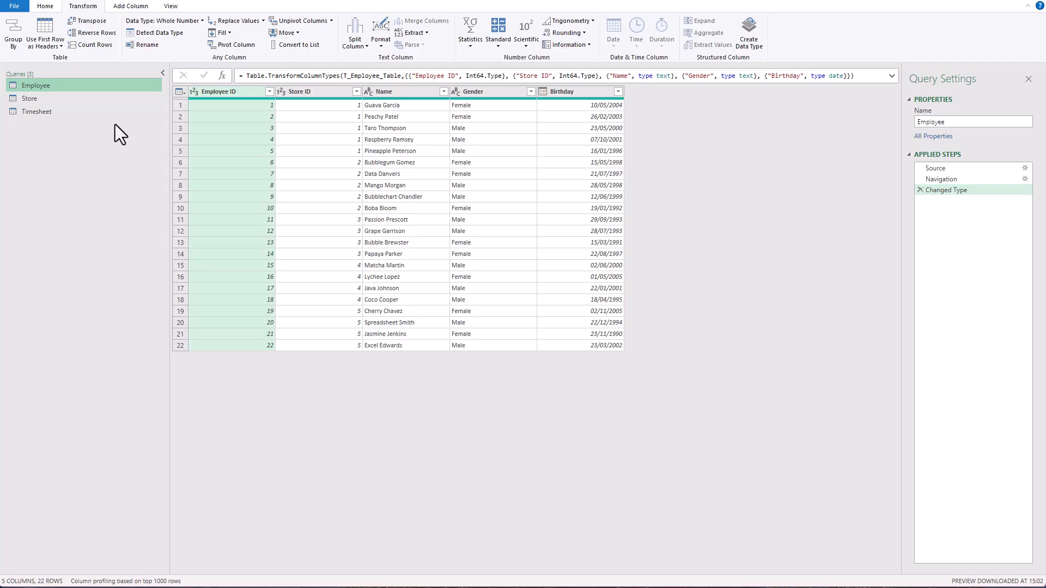
Close Power Query and load the queries as connections only, adding the data to the Data Model
{"action": "left_click", "coordinate": [45, 6]}
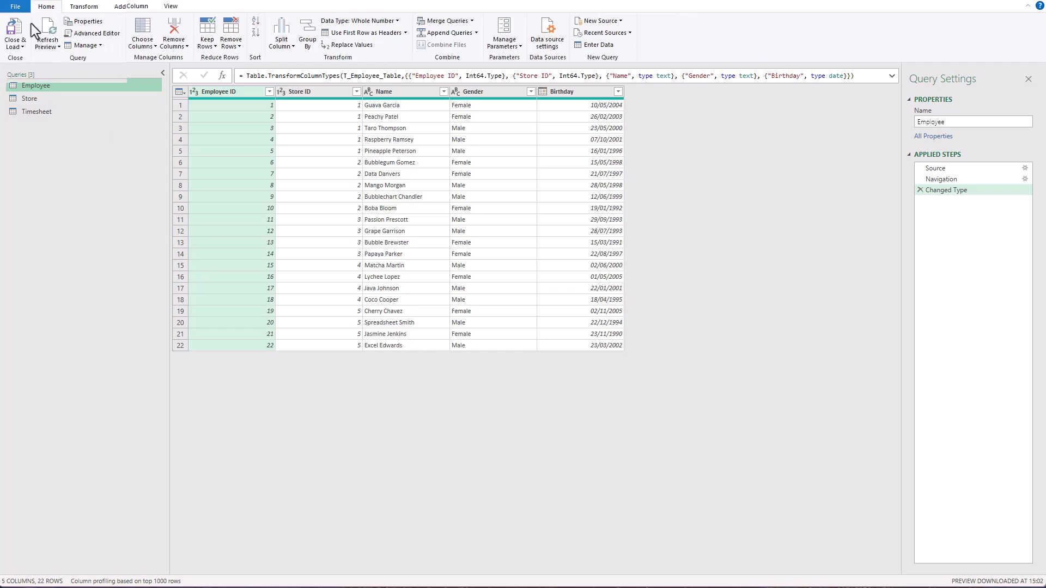
{"action": "left_click", "coordinate": [22, 46]}
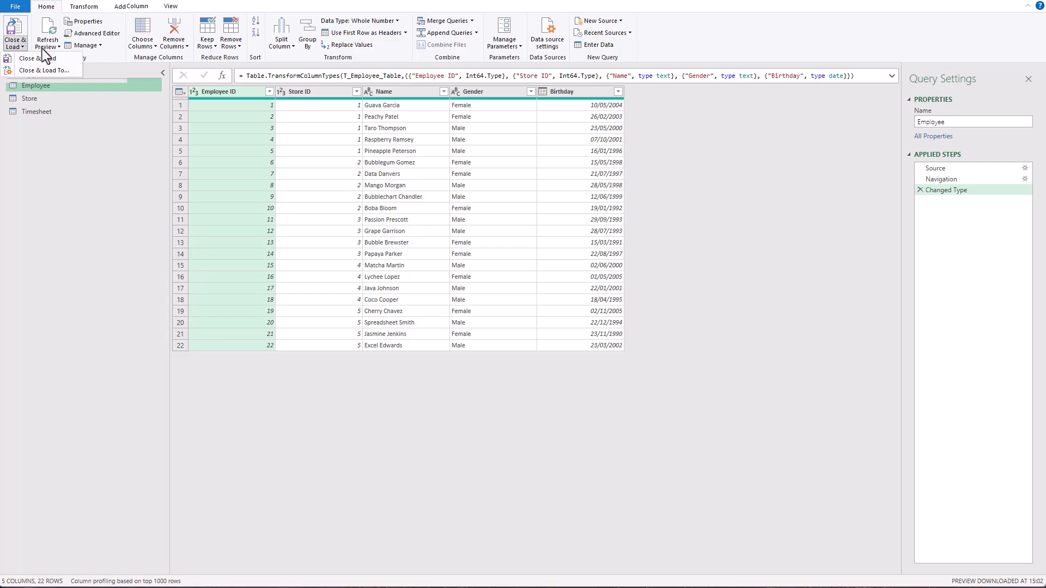
{"action": "left_click", "coordinate": [77, 67]}
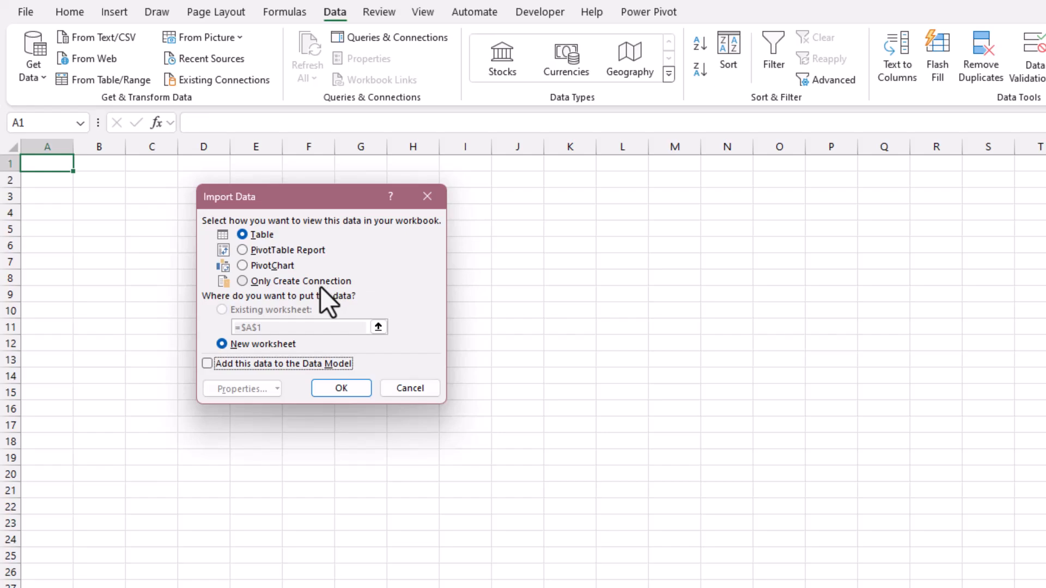
{"action": "left_click", "coordinate": [254, 283]}
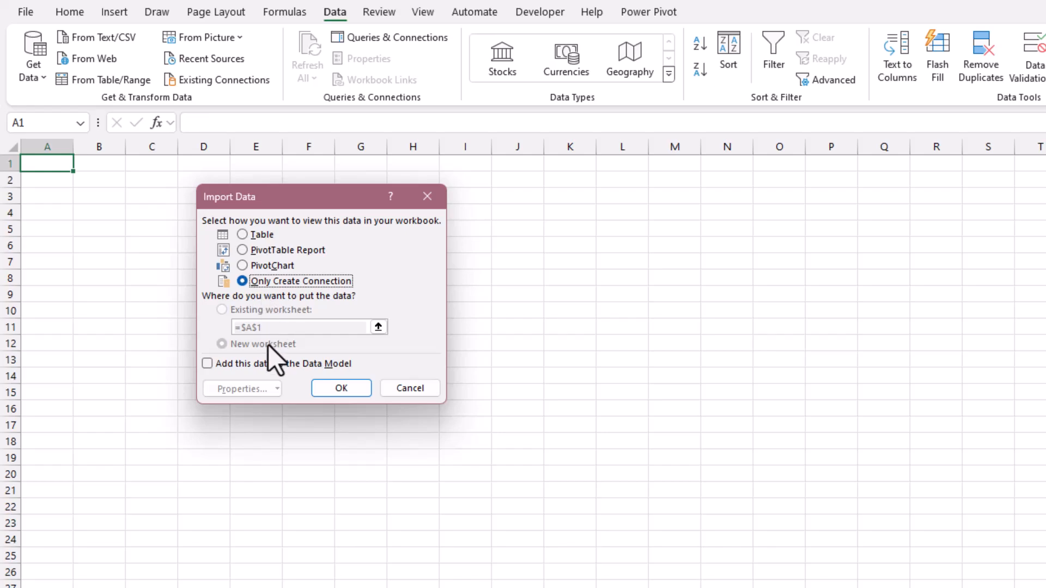
{"action": "left_click", "coordinate": [261, 367]}
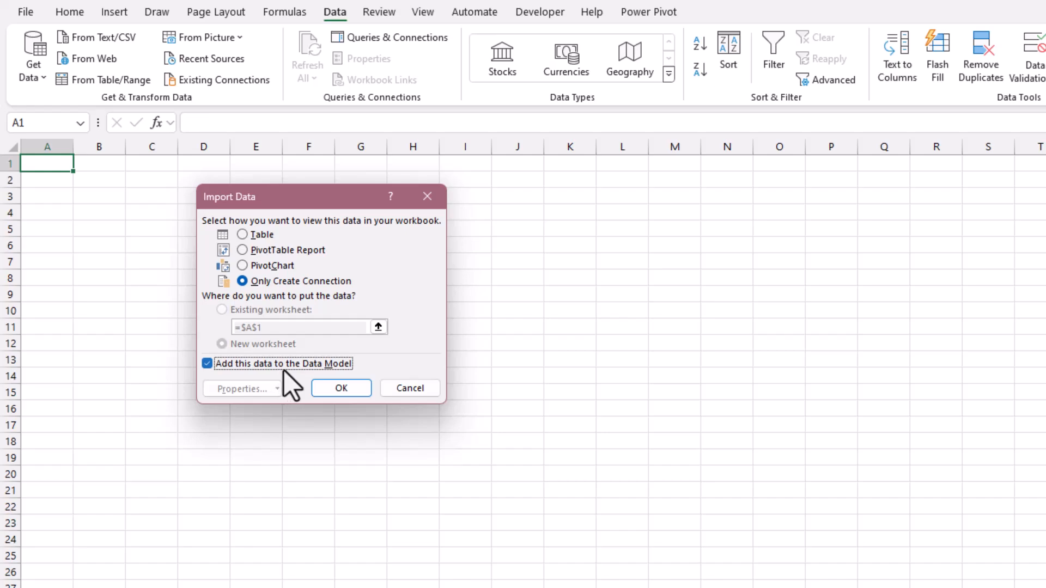
{"action": "left_click", "coordinate": [361, 394]}
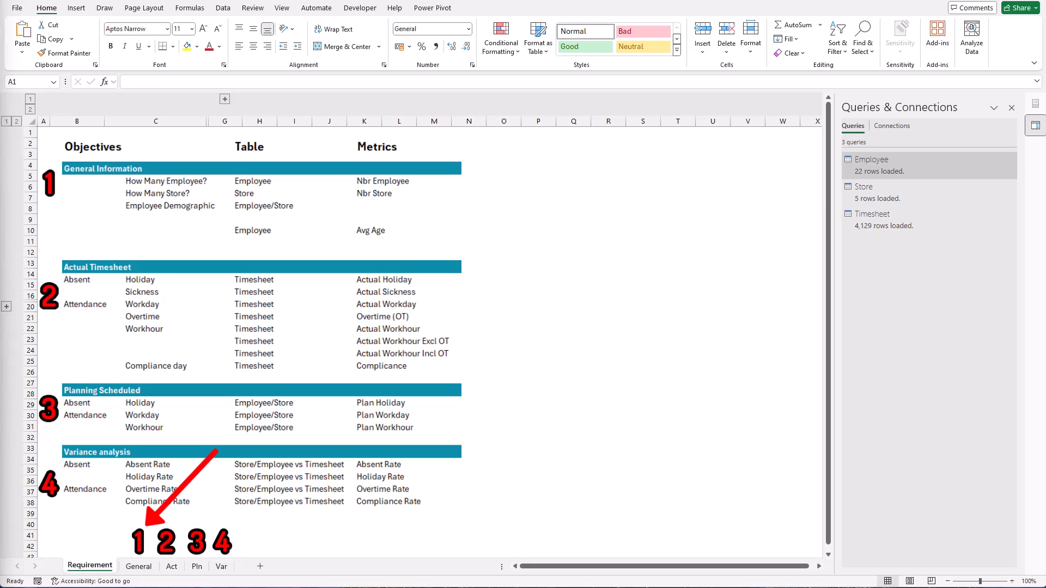
Group the sheets General, Act, Pln and Var and set their tab colour to dark blue
{"action": "left_click", "coordinate": [149, 567]}
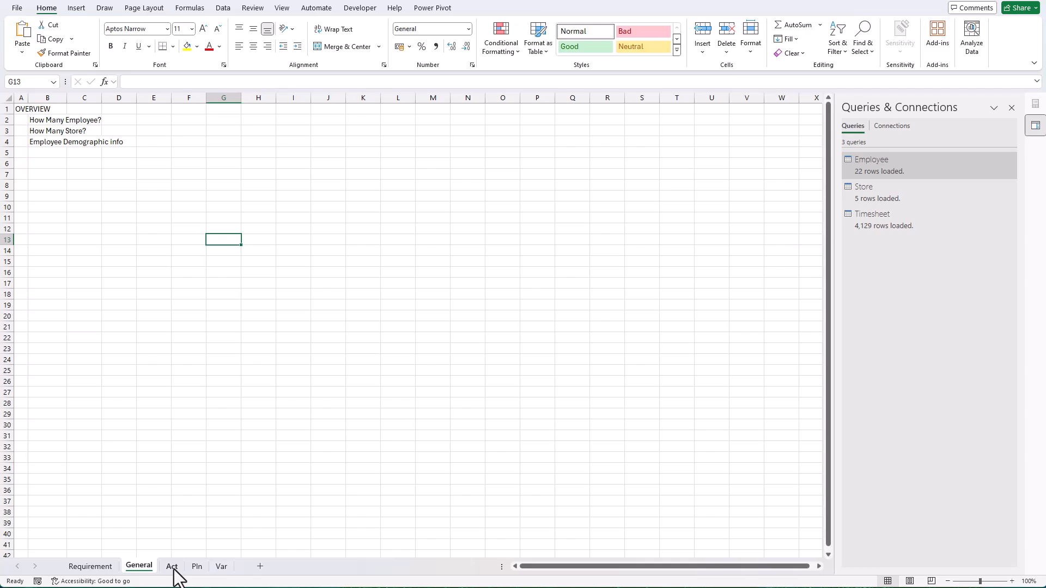
{"action": "left_click", "coordinate": [220, 567], "text": "shift"}
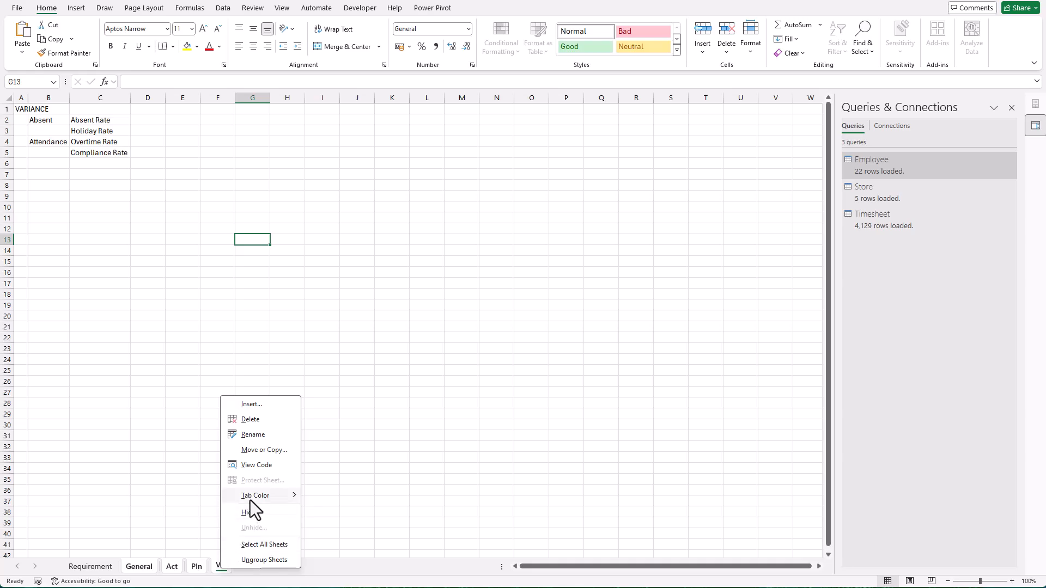
{"action": "mouse_move", "coordinate": [250, 500]}
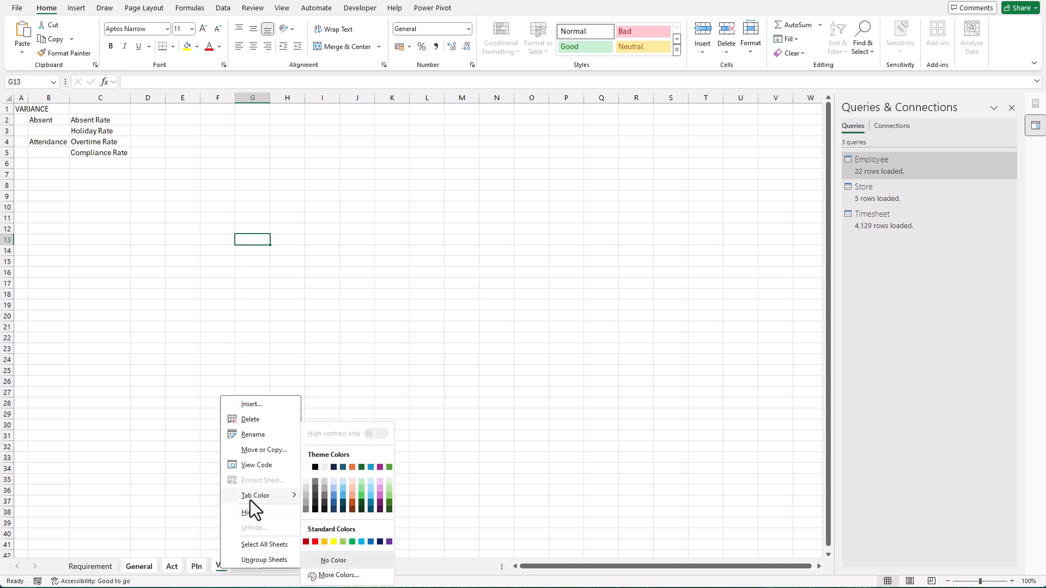
{"action": "left_click", "coordinate": [381, 541]}
Add a new sheet after Var, name it Dashboard and set its tab colour to dark red
{"action": "left_click", "coordinate": [262, 568]}
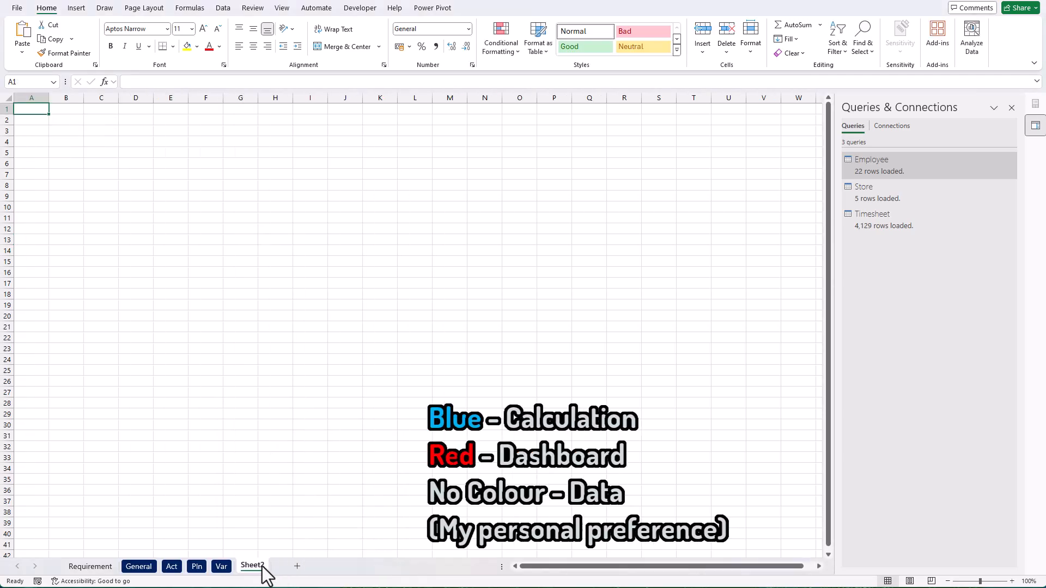
{"action": "double_click", "coordinate": [262, 567]}
{"action": "type", "text": "Dashboard"}
{"action": "key", "text": "Return"}
{"action": "right_click", "coordinate": [262, 564]}
{"action": "mouse_move", "coordinate": [299, 472]}
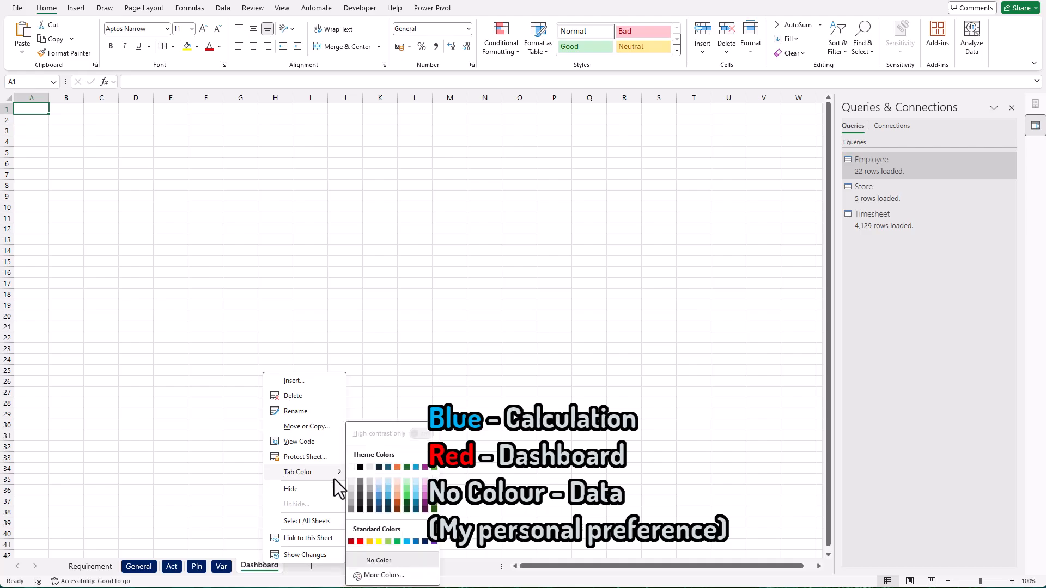
{"action": "left_click", "coordinate": [351, 541]}
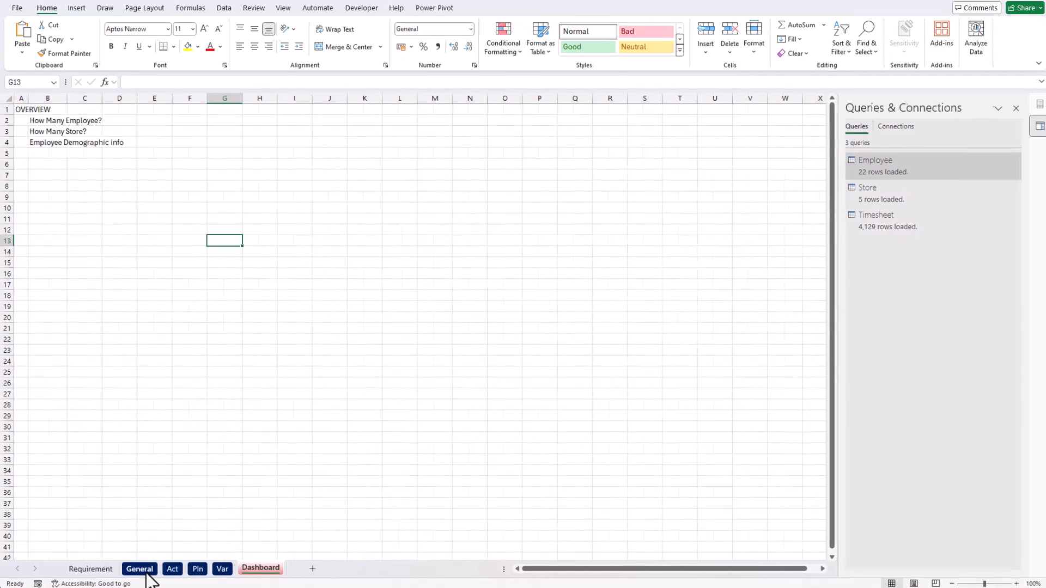
Insert a PivotTable from the Data Model on the General sheet at cell B8
{"action": "left_click", "coordinate": [143, 568]}
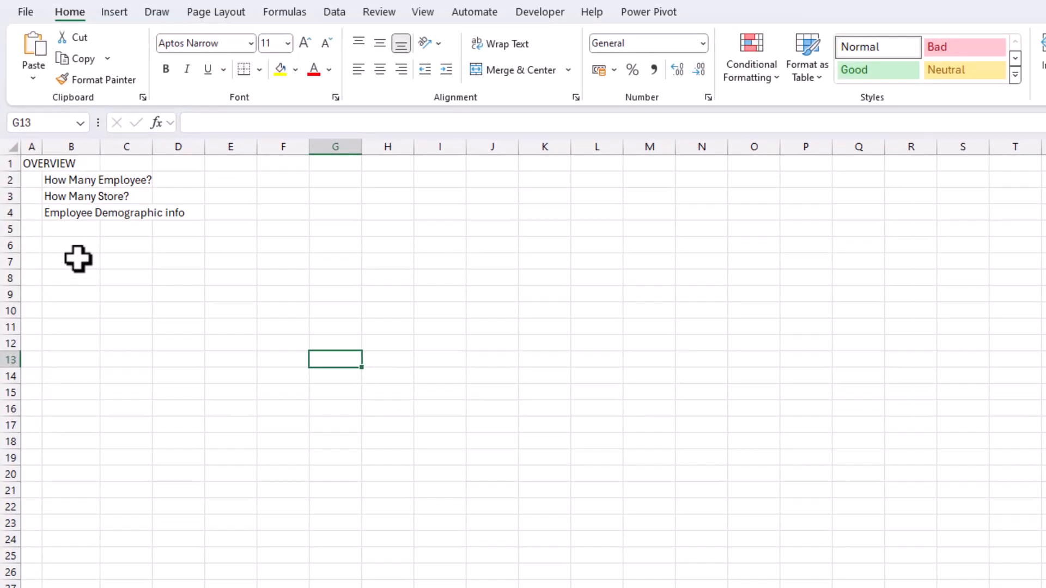
{"action": "left_click", "coordinate": [107, 7]}
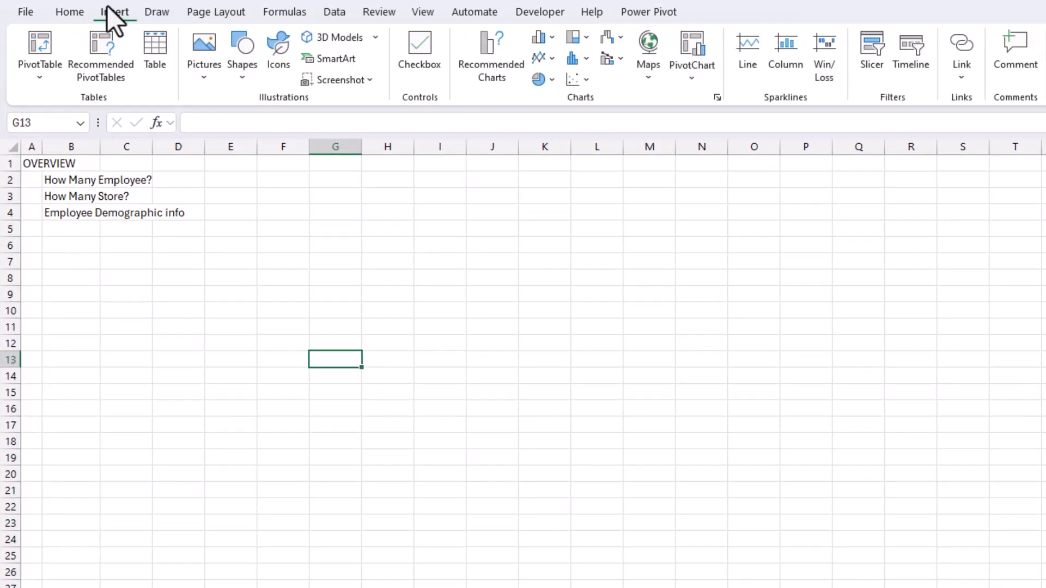
{"action": "left_click", "coordinate": [41, 82]}
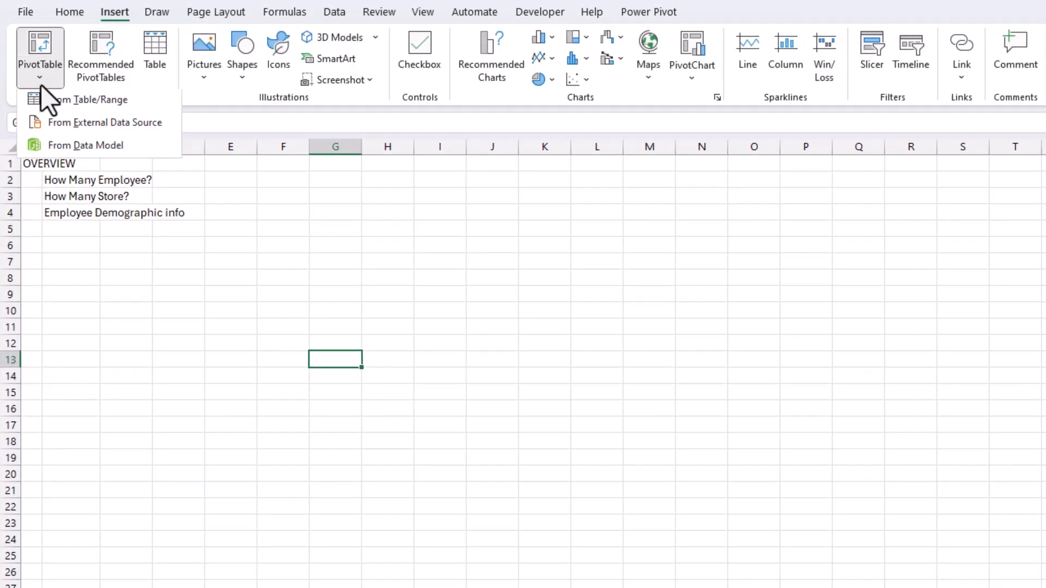
{"action": "left_click", "coordinate": [129, 148]}
{"action": "left_click_drag", "start_coordinate": [299, 355], "coordinate": [211, 354]}
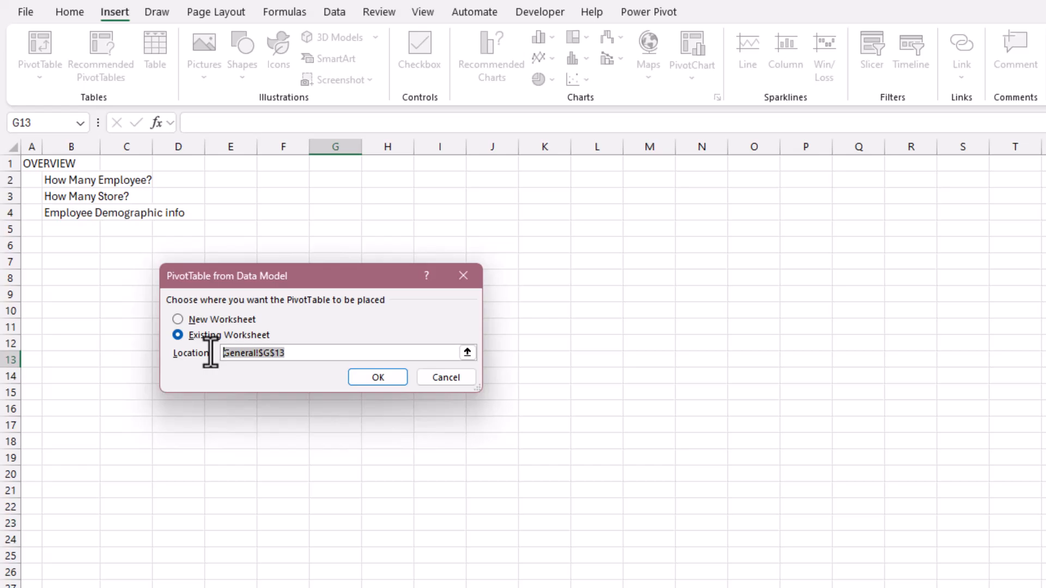
{"action": "left_click", "coordinate": [66, 280]}
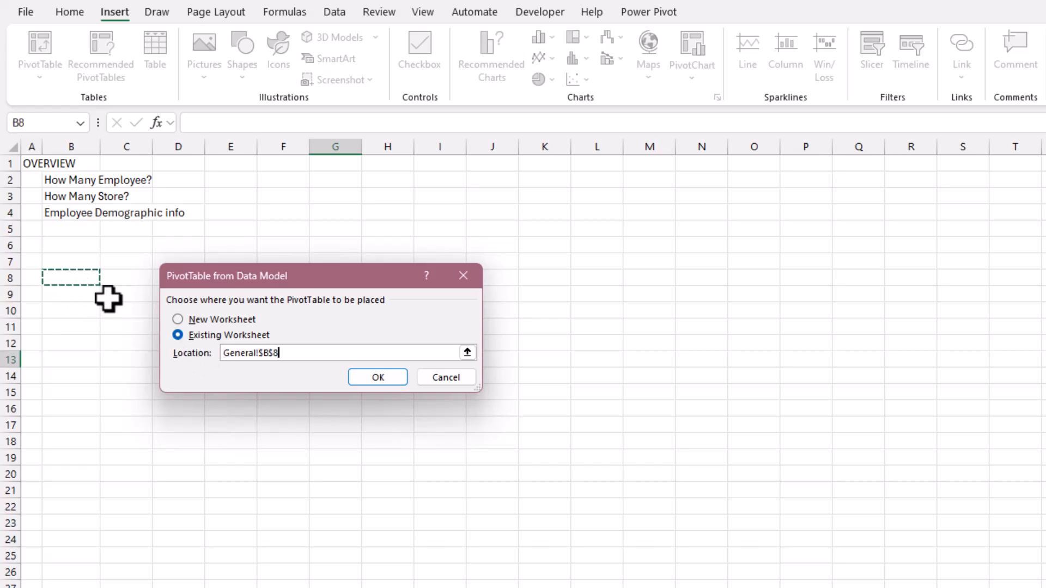
{"action": "left_click", "coordinate": [393, 382]}
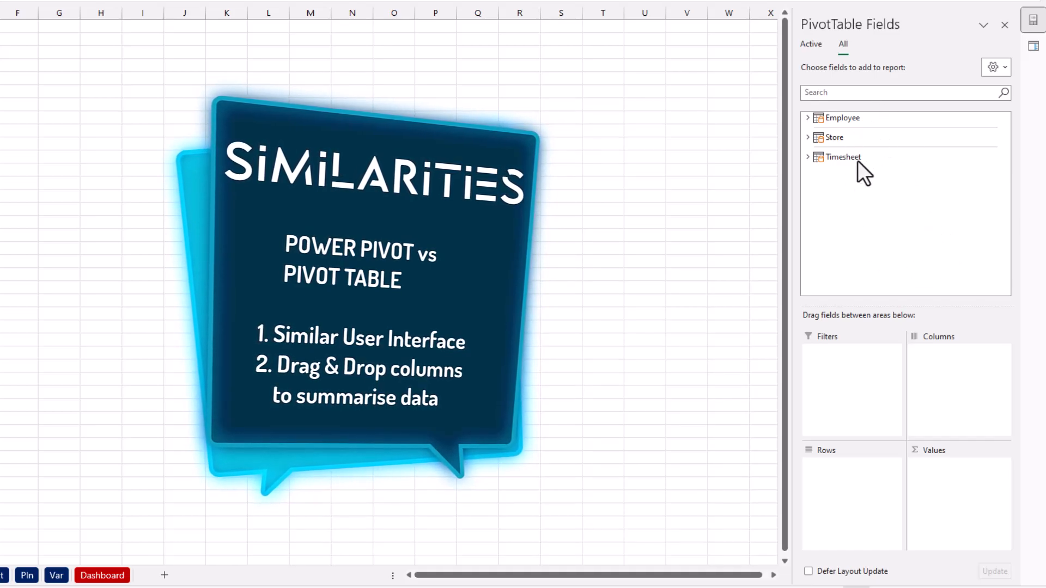
Add Employee ID from the Employee table to the PivotTable's values and summarize it by Count
{"action": "left_click", "coordinate": [874, 224]}
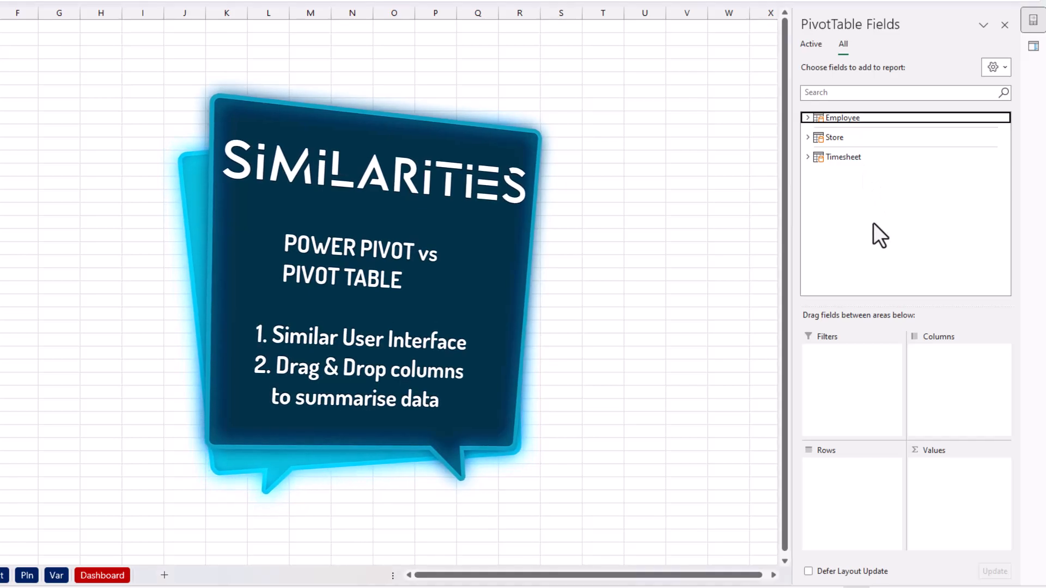
{"action": "left_click", "coordinate": [808, 117]}
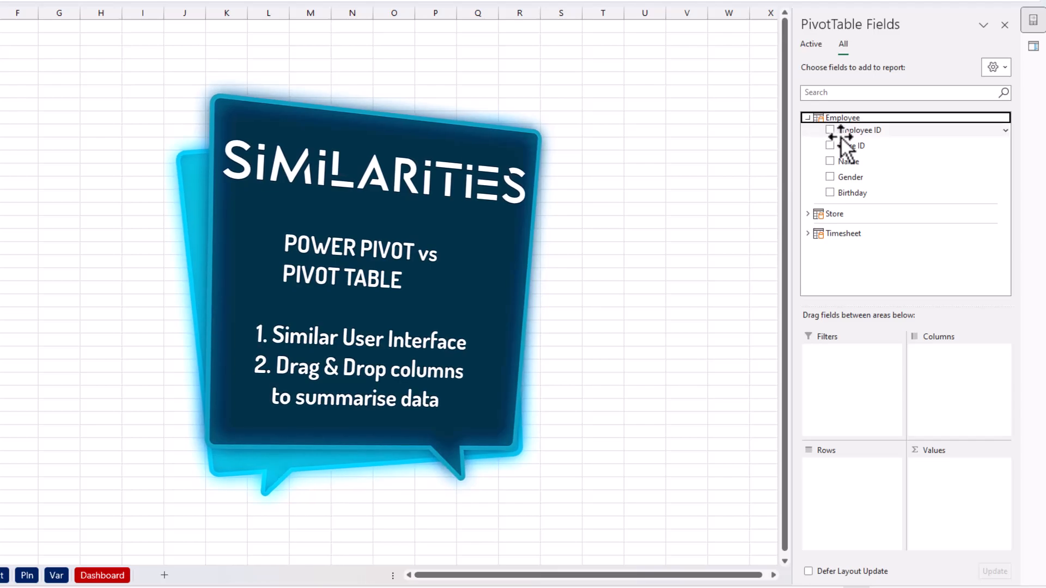
{"action": "left_click_drag", "start_coordinate": [867, 130], "coordinate": [948, 482]}
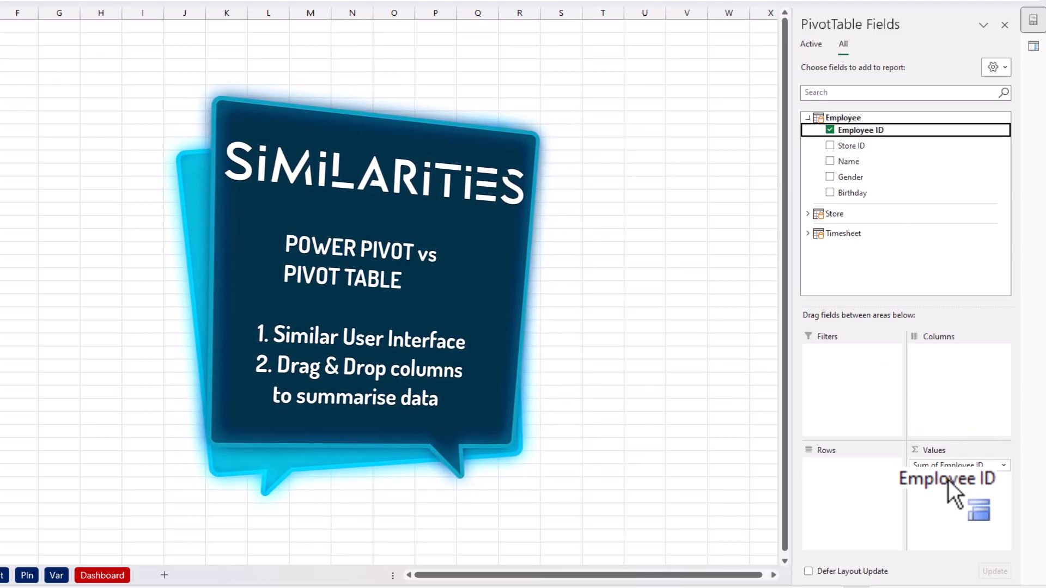
{"action": "left_click", "coordinate": [992, 466]}
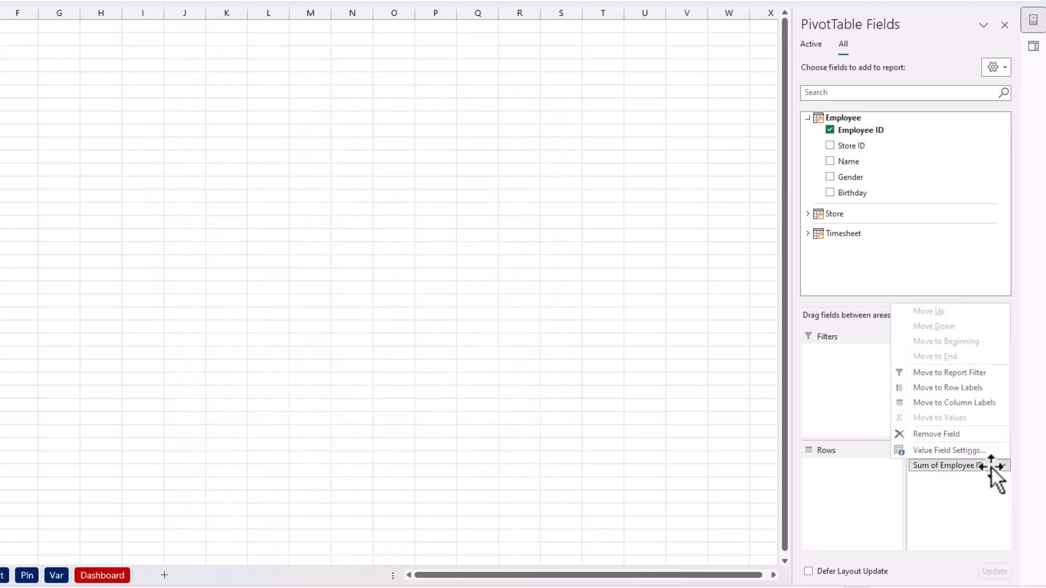
{"action": "left_click", "coordinate": [977, 452]}
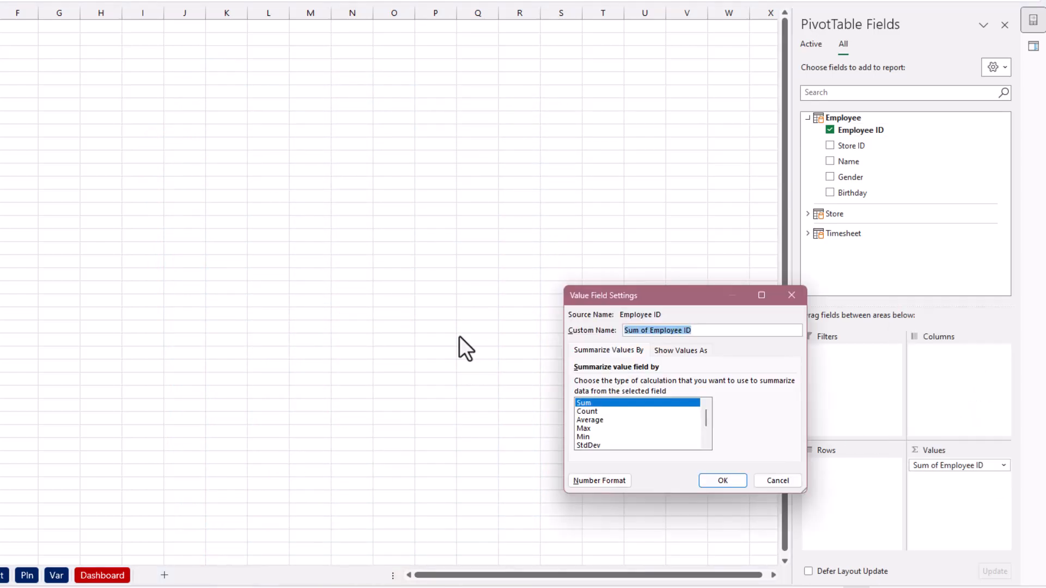
{"action": "left_click", "coordinate": [599, 412]}
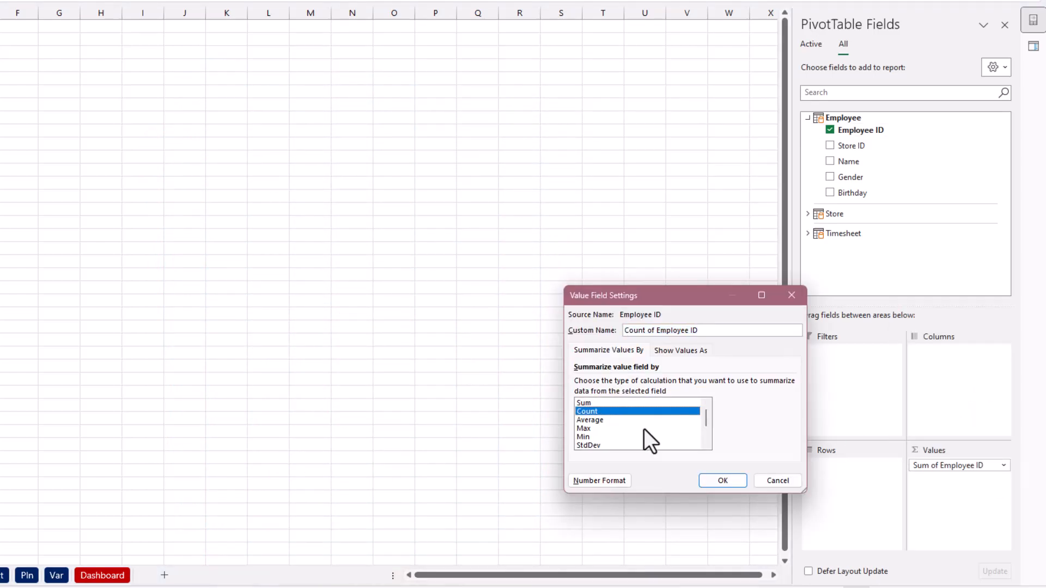
{"action": "left_click", "coordinate": [723, 480]}
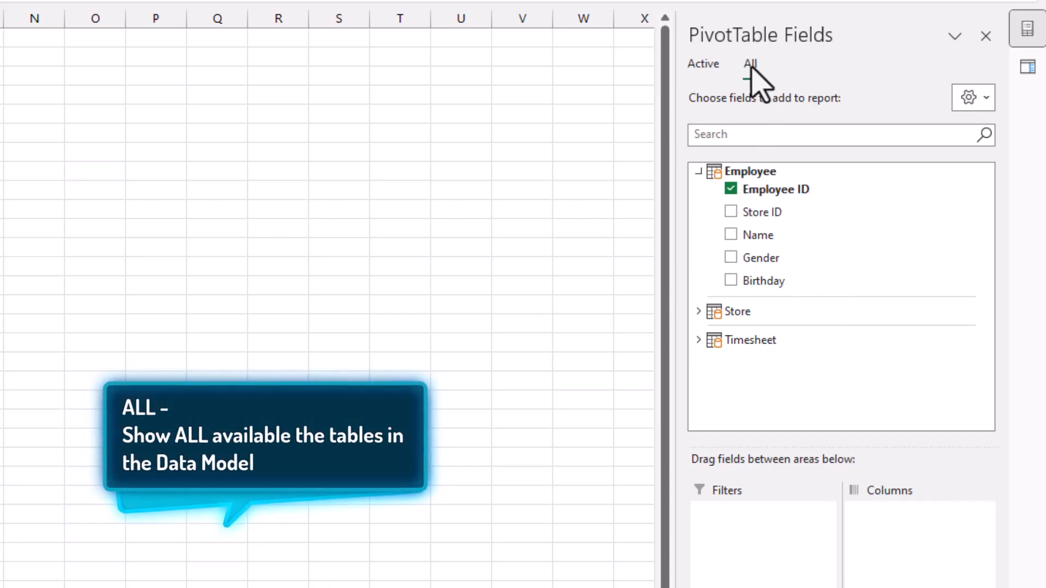
Examine the Store table's fields among all Data Model tables and compare with the tables active in this PivotTable
{"action": "left_click", "coordinate": [698, 316]}
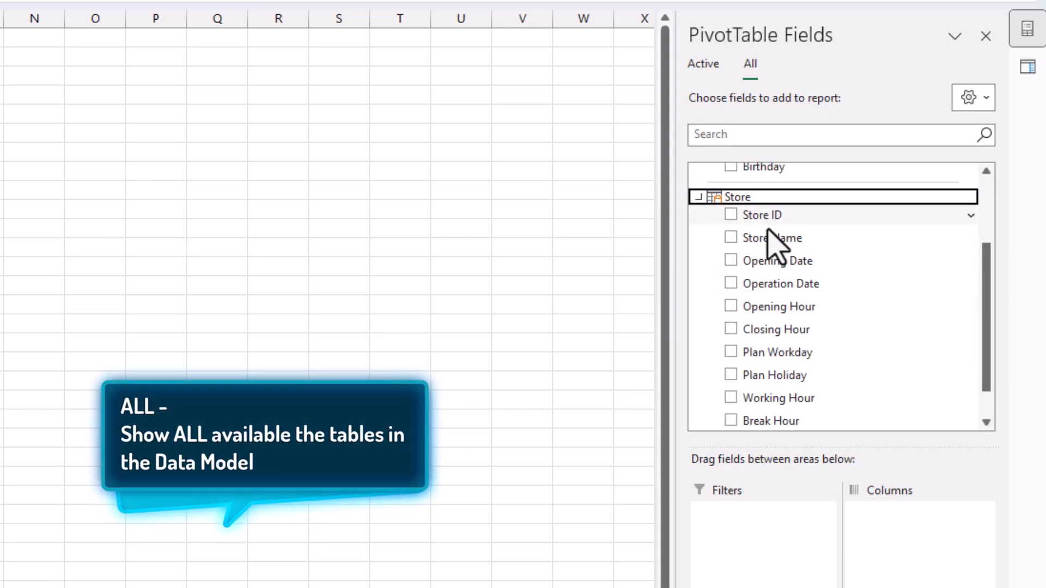
{"action": "scroll", "coordinate": [773, 338], "scroll_direction": "up", "scroll_amount": 2}
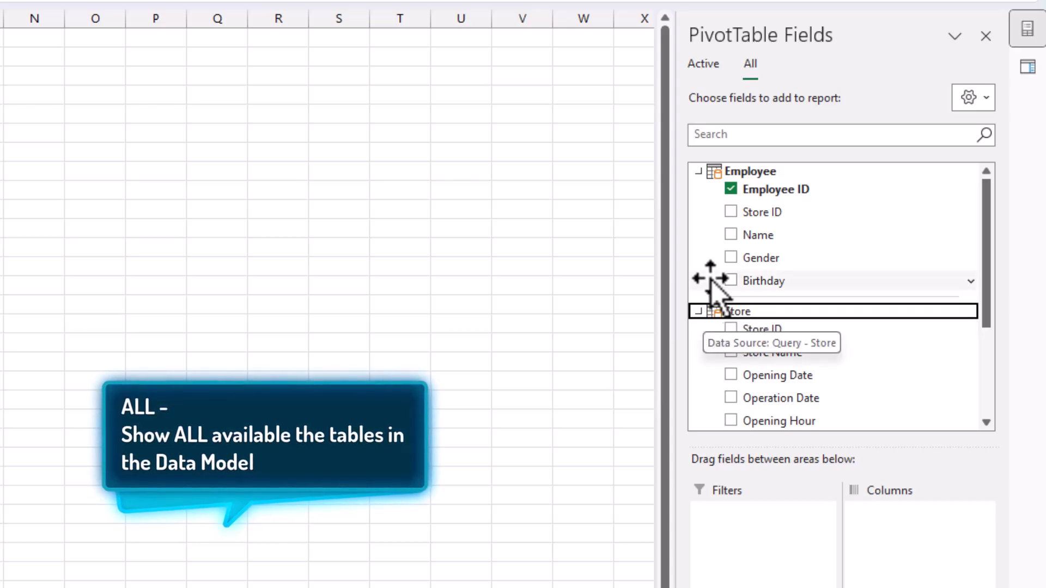
{"action": "left_click", "coordinate": [716, 66]}
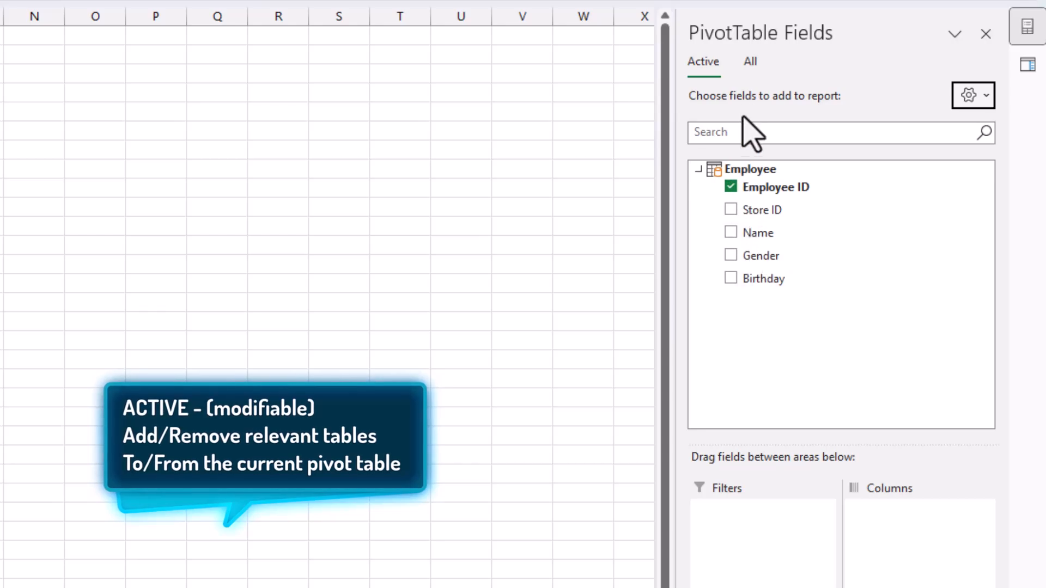
Show the Store table among the PivotTable's active tables and remove it from them again
{"action": "left_click", "coordinate": [752, 62]}
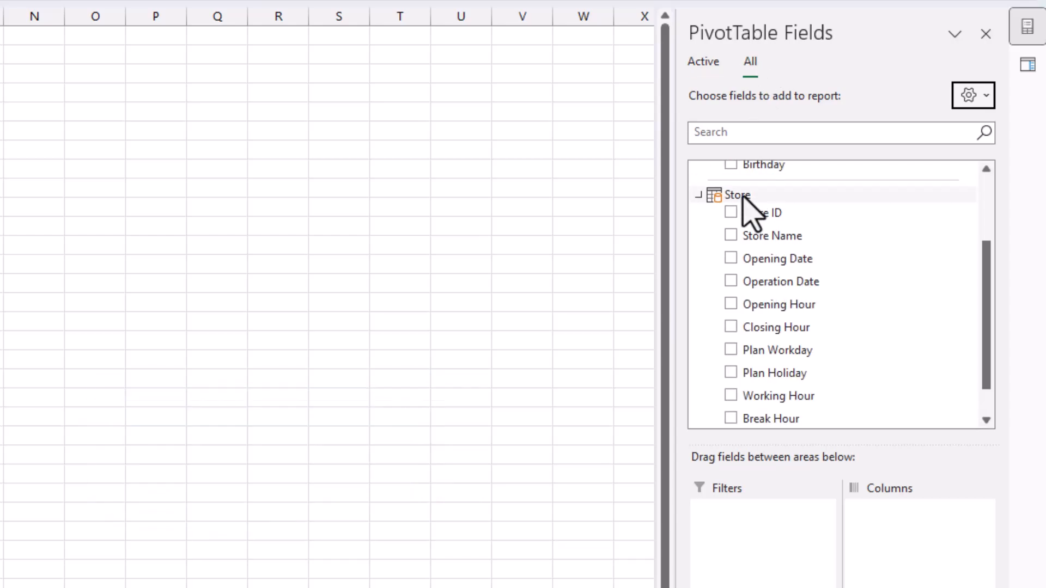
{"action": "right_click", "coordinate": [743, 198]}
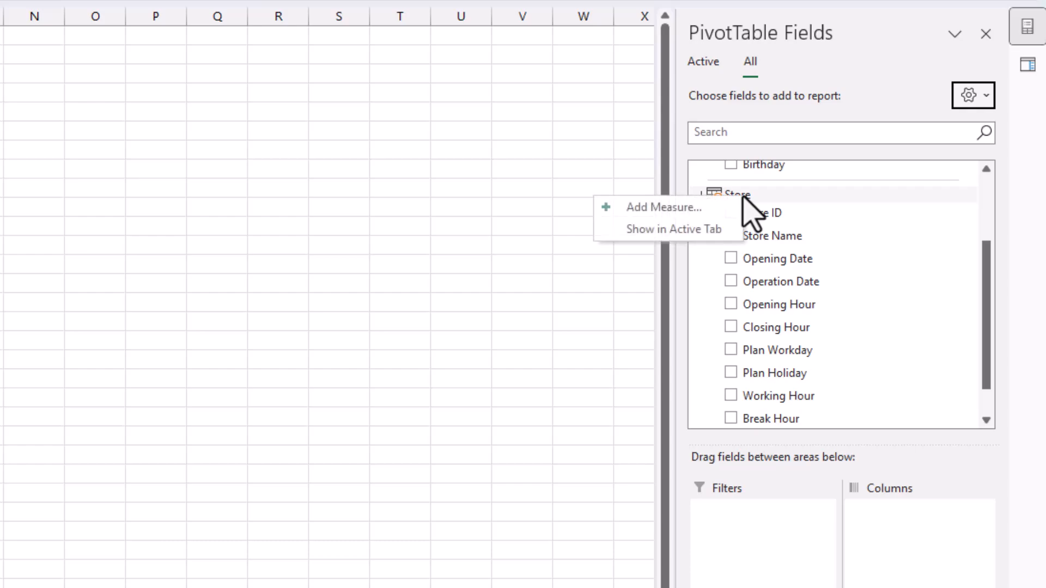
{"action": "left_click", "coordinate": [720, 237]}
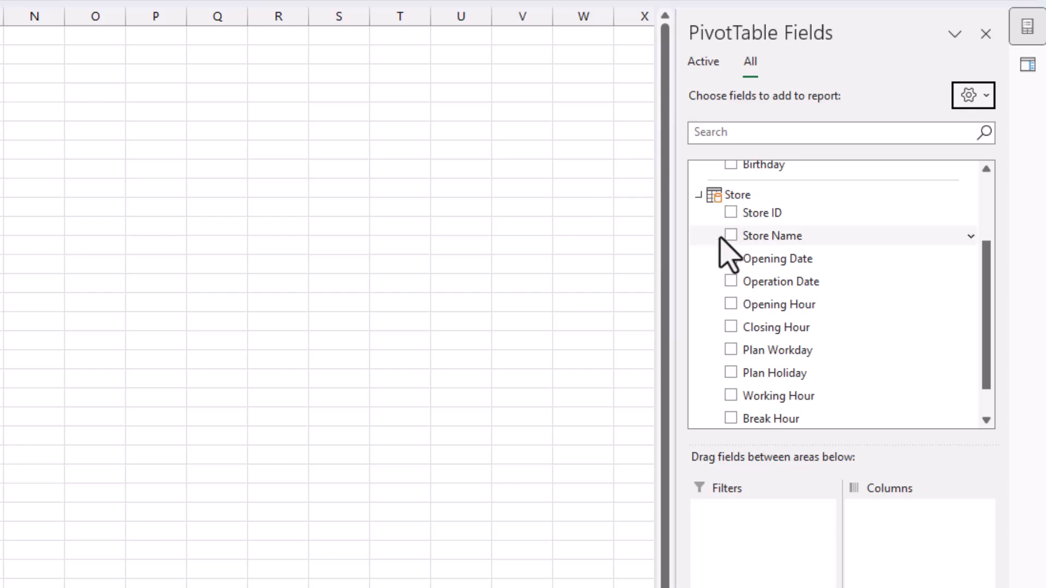
{"action": "left_click", "coordinate": [706, 63]}
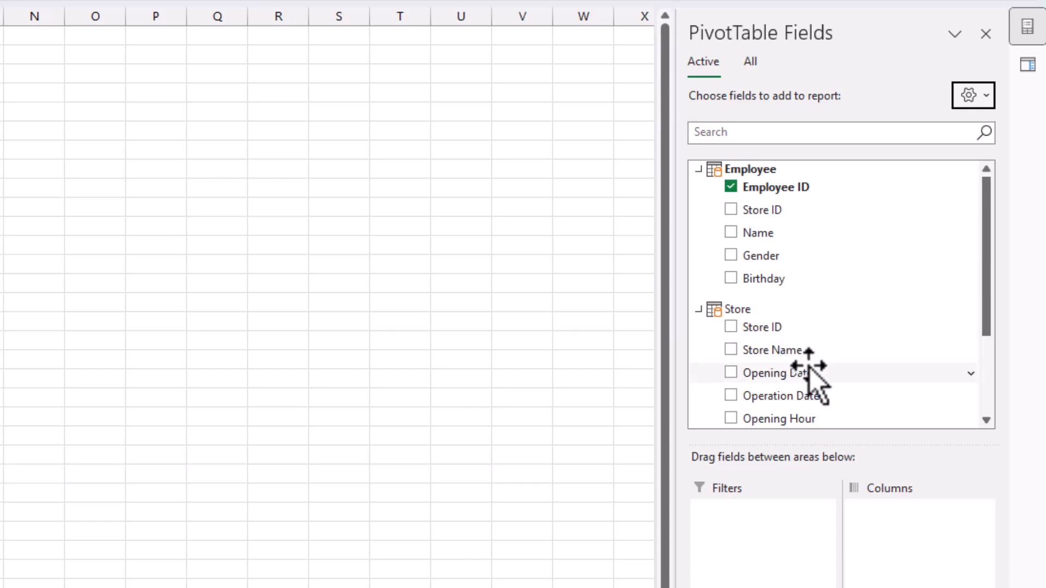
{"action": "right_click", "coordinate": [731, 309]}
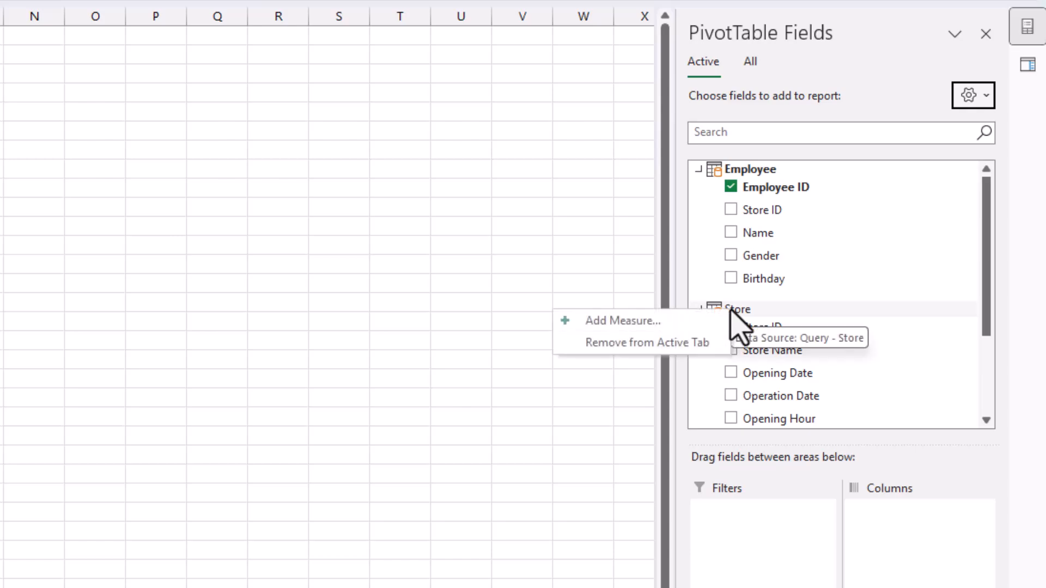
{"action": "left_click", "coordinate": [647, 342]}
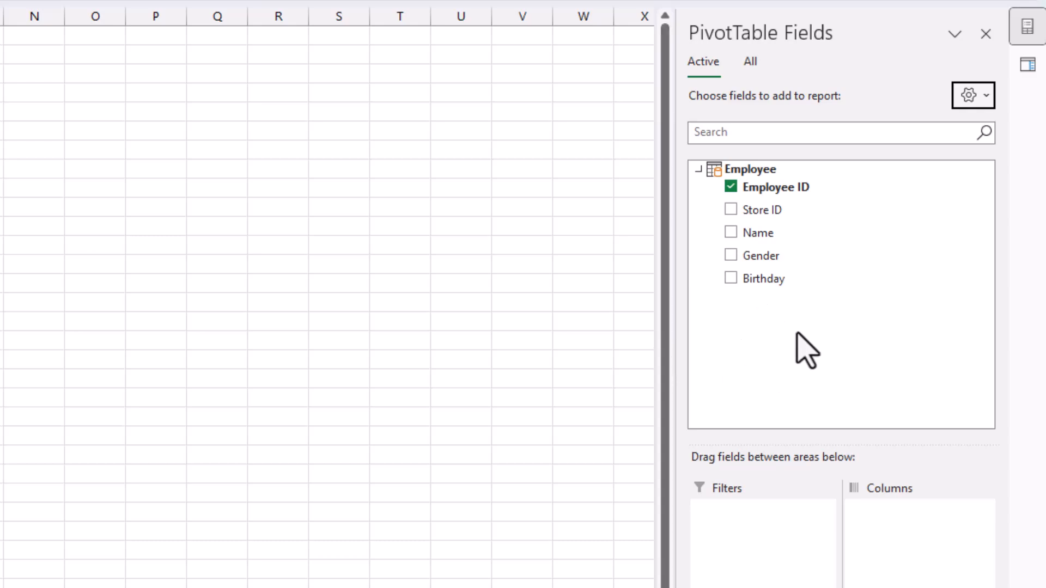
Search all Data Model tables for fields containing "ID" and clear the search
{"action": "left_click", "coordinate": [750, 61]}
{"action": "left_click", "coordinate": [784, 133]}
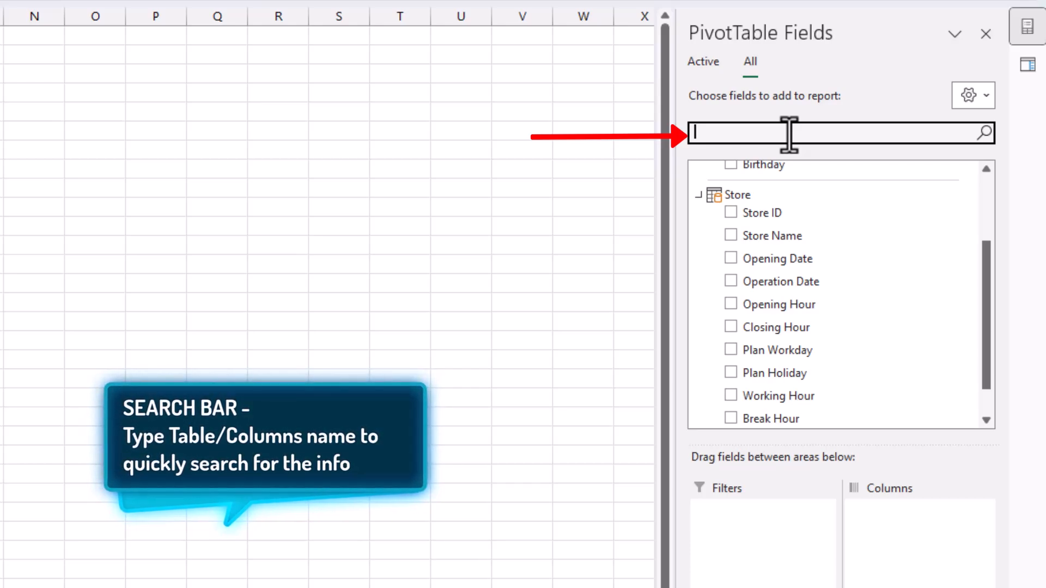
{"action": "type", "text": "iD"}
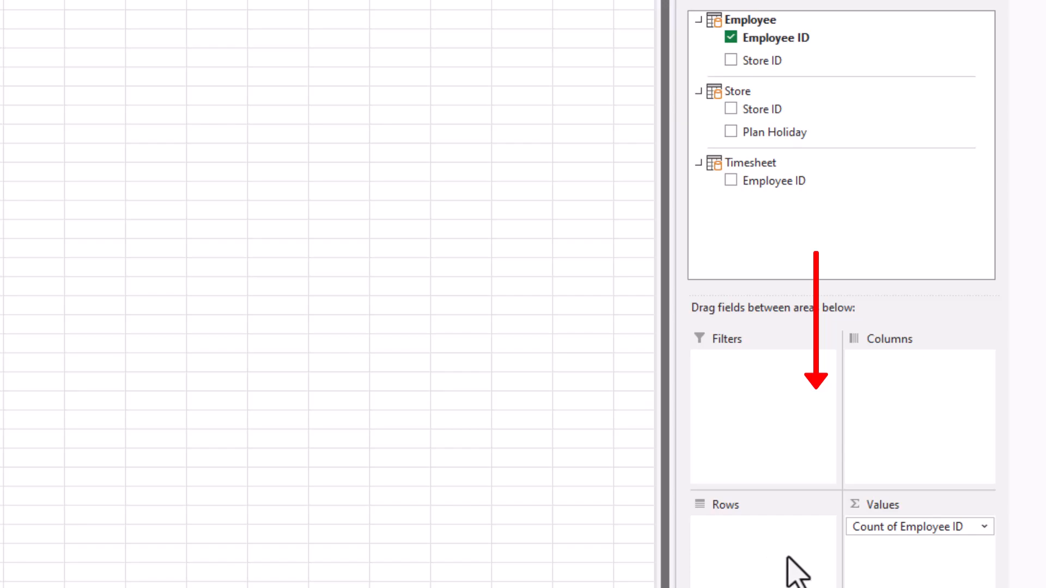
{"action": "left_click", "coordinate": [984, 52]}
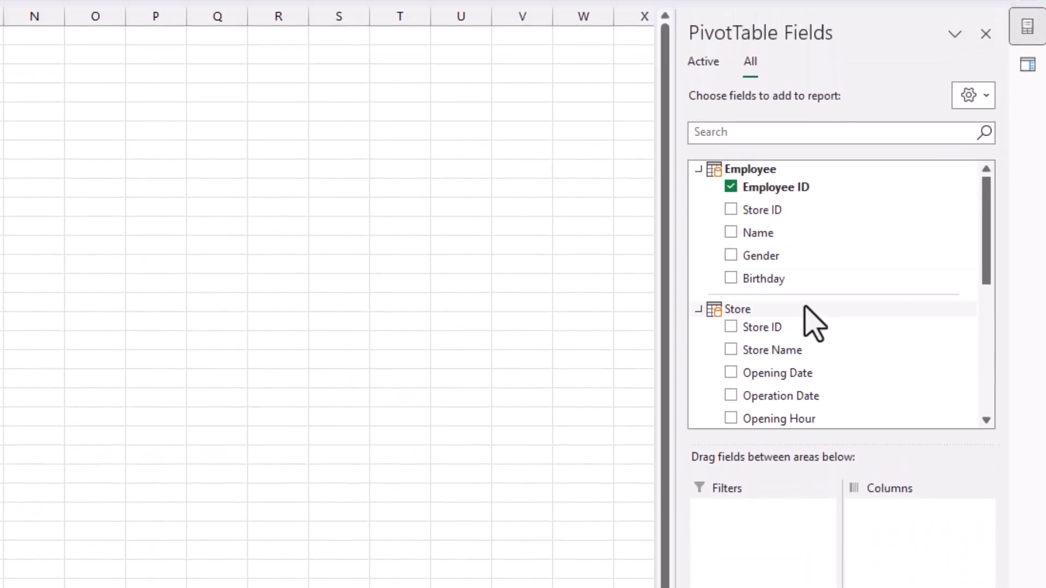
Collapse the Store, Timesheet and Employee tables in the full table list and return to the active tables
{"action": "left_click", "coordinate": [697, 309]}
{"action": "left_click", "coordinate": [698, 337]}
{"action": "left_click", "coordinate": [698, 169]}
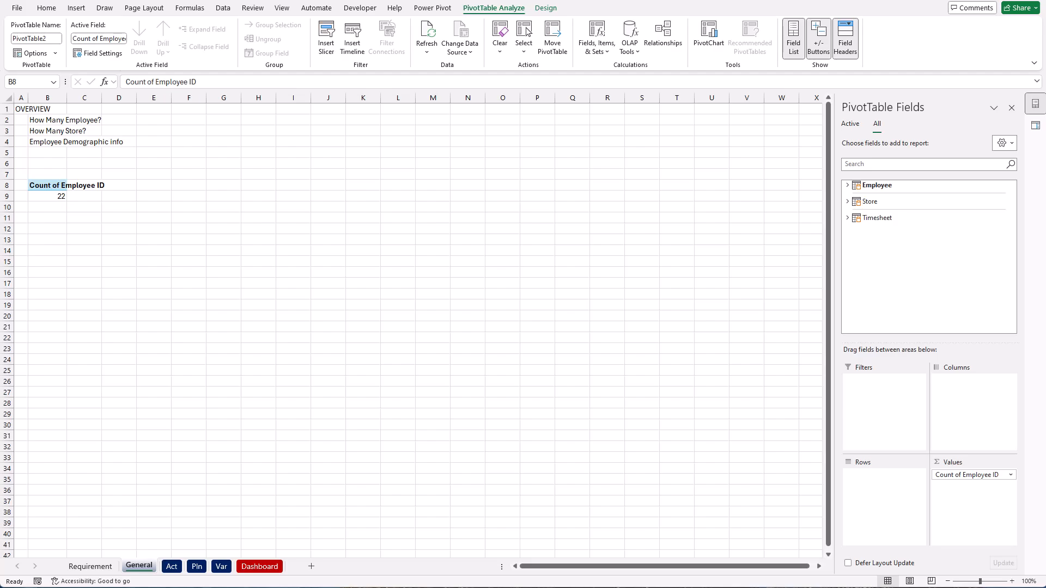
{"action": "left_click", "coordinate": [851, 126]}
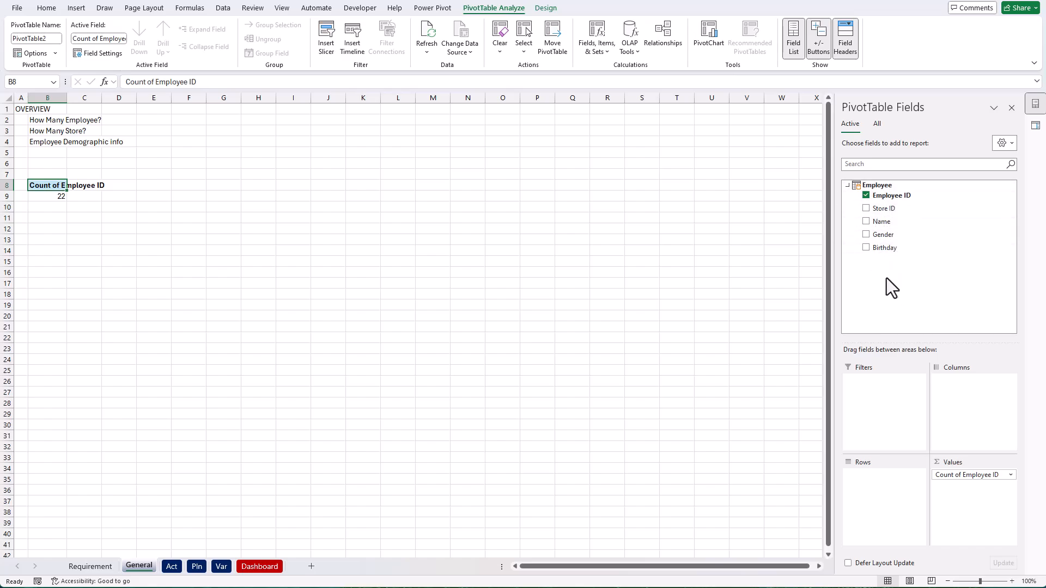
Add Store ID from the Employee table to the PivotTable's values and summarize it by Count
{"action": "key", "text": "Down"}
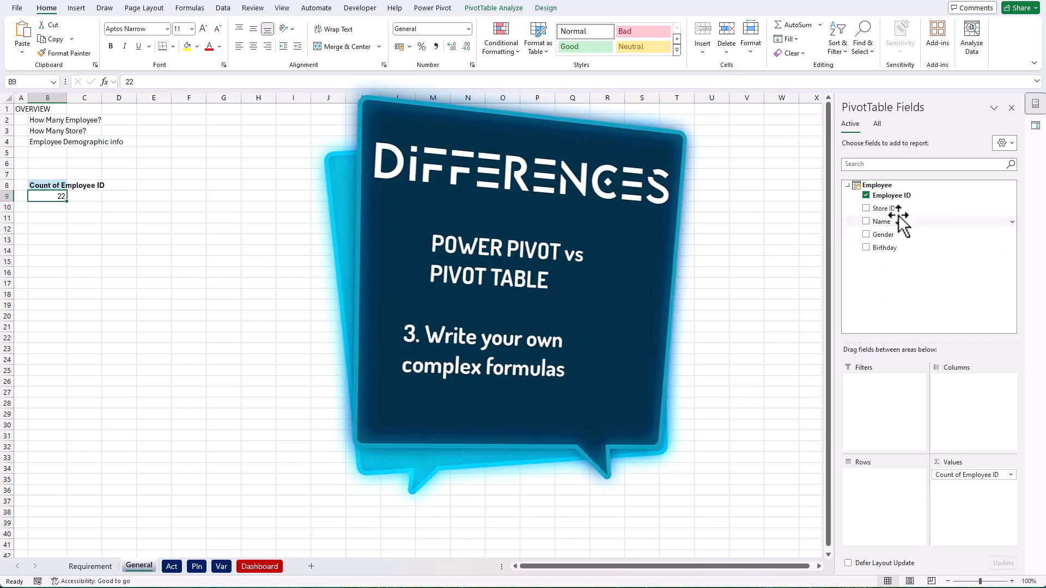
{"action": "left_click_drag", "start_coordinate": [898, 208], "coordinate": [955, 492]}
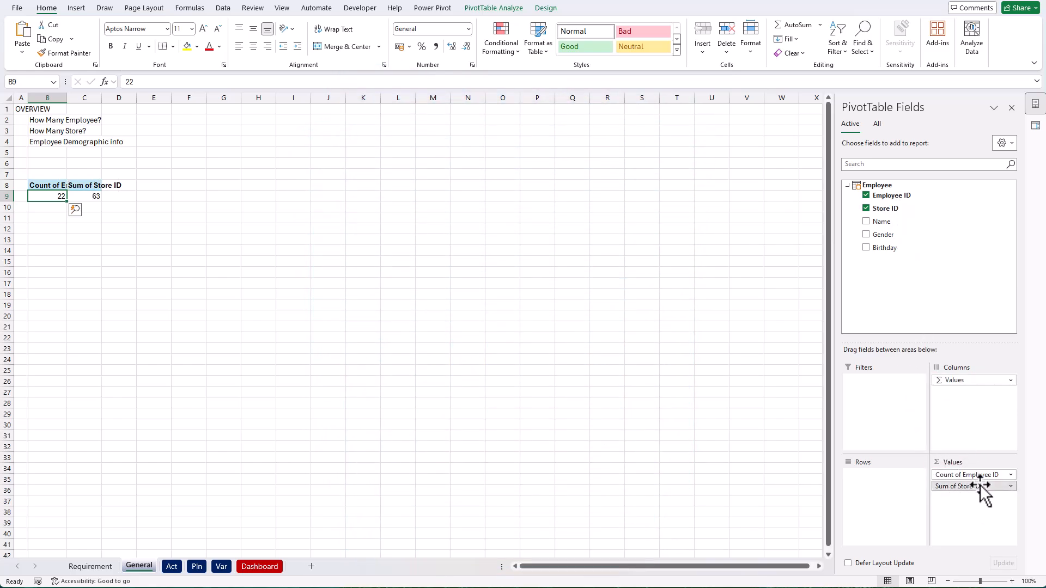
{"action": "left_click", "coordinate": [979, 484]}
{"action": "left_click", "coordinate": [979, 472]}
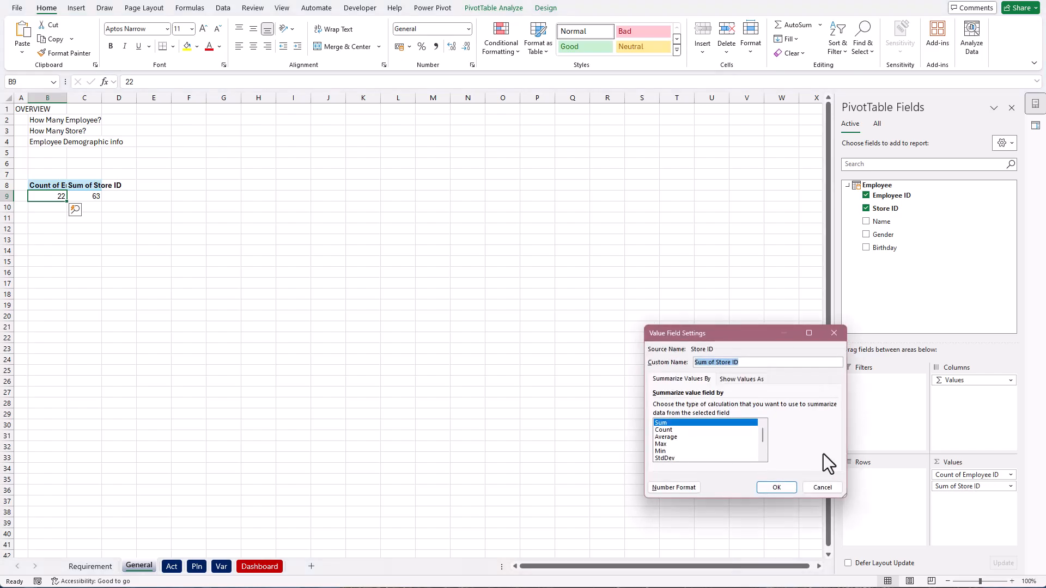
{"action": "left_click", "coordinate": [670, 429]}
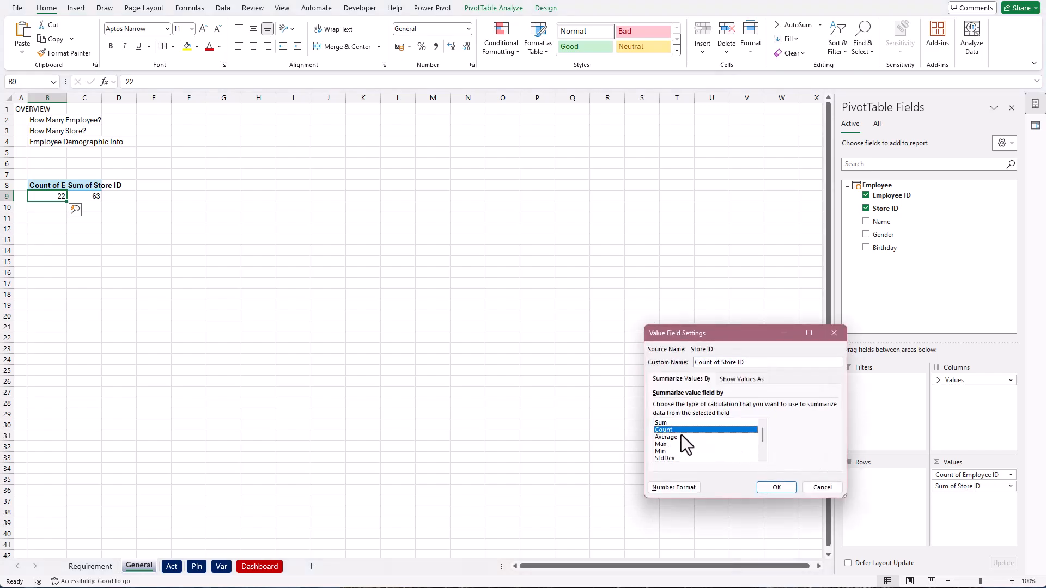
{"action": "left_click", "coordinate": [788, 489]}
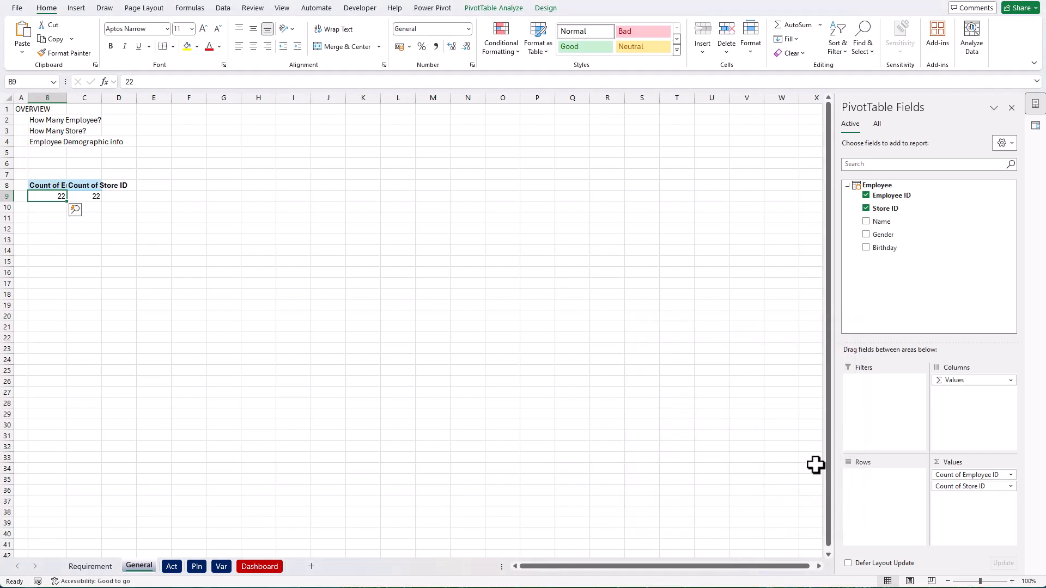
{"action": "left_click", "coordinate": [81, 197]}
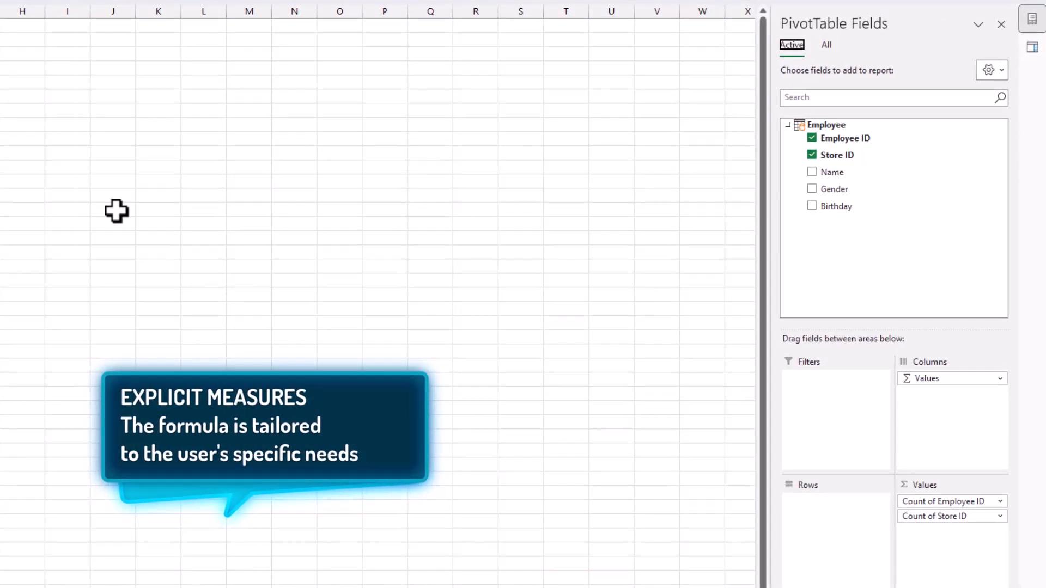
Start a new measure in the Employee table named "Nbr Store" with the description "unique count ID"
{"action": "right_click", "coordinate": [812, 124]}
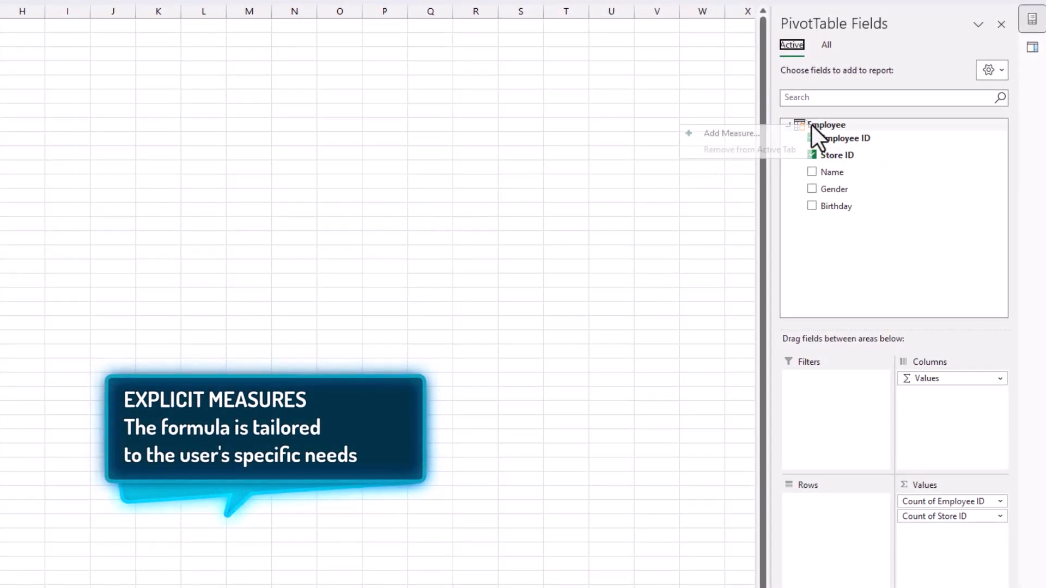
{"action": "left_click", "coordinate": [760, 135]}
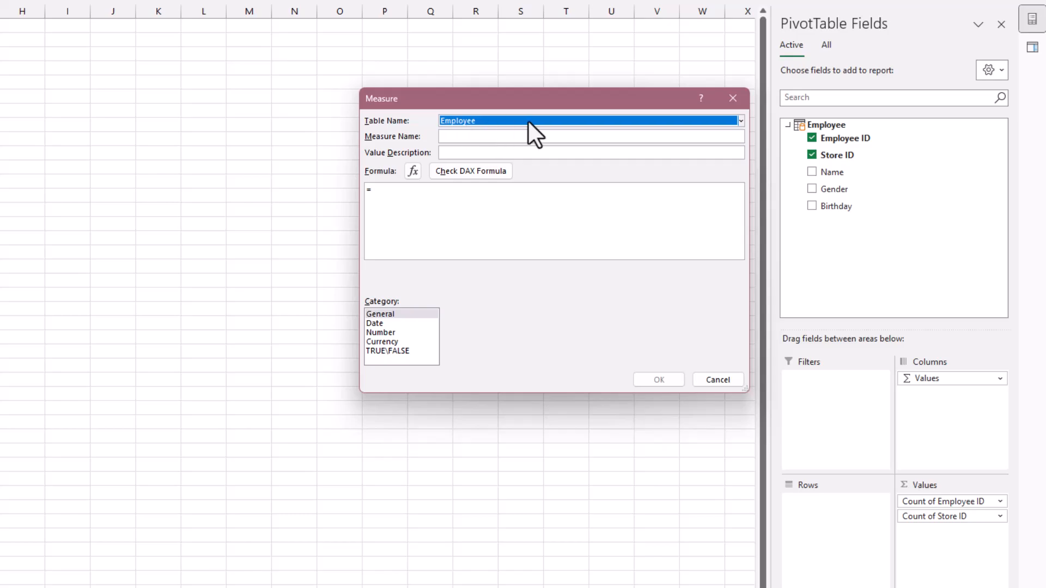
{"action": "left_click", "coordinate": [497, 137]}
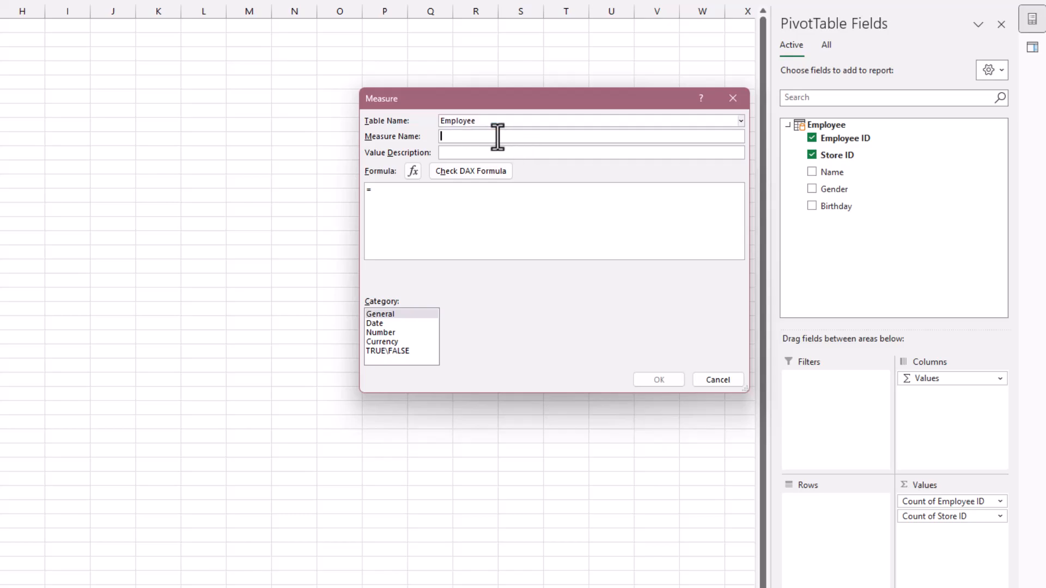
{"action": "type", "text": "Nbr Store"}
{"action": "left_click", "coordinate": [457, 153]}
{"action": "type", "text": "unique count "}
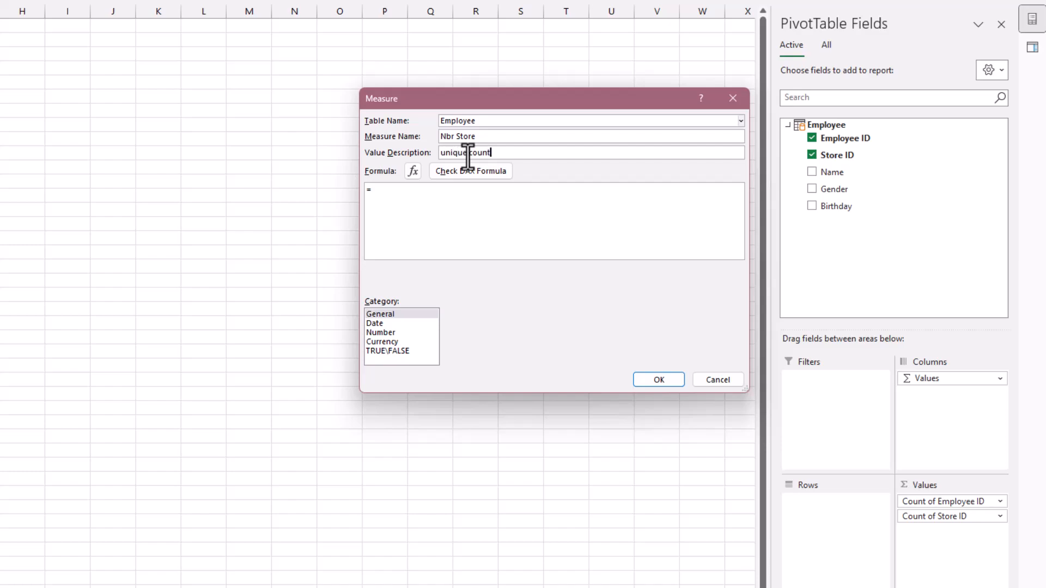
{"action": "type", "text": "ID"}
Enter the measure formula =DISTINCTCOUNT(Employee[Store ID]) and check it for errors
{"action": "left_click", "coordinate": [513, 197]}
{"action": "left_click", "coordinate": [417, 173]}
{"action": "scroll", "coordinate": [636, 196], "scroll_direction": "down", "scroll_amount": 4}
{"action": "left_click", "coordinate": [736, 363]}
{"action": "type", "text": "di"}
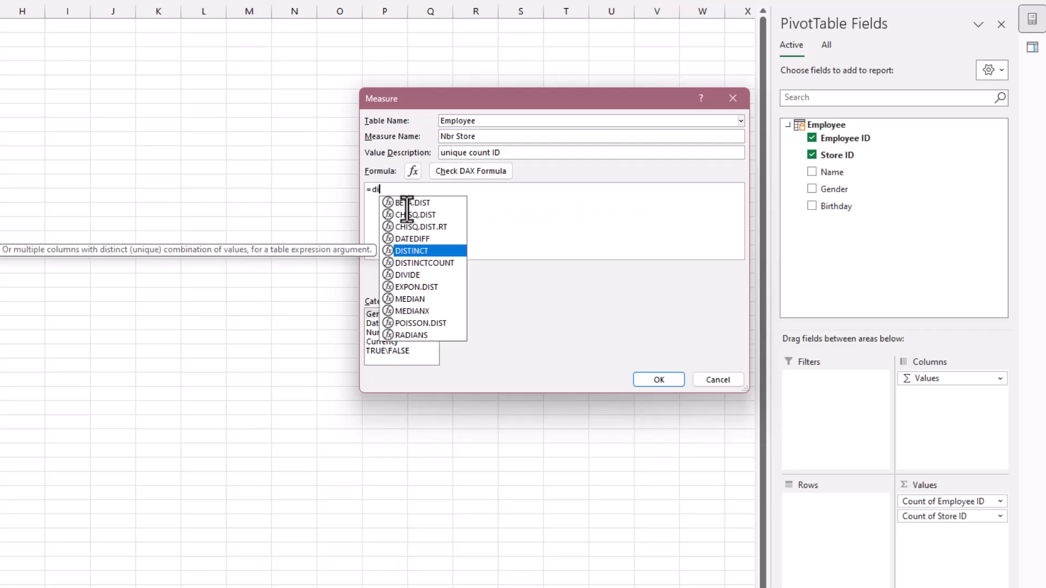
{"action": "key", "text": "Down"}
{"action": "key", "text": "Tab"}
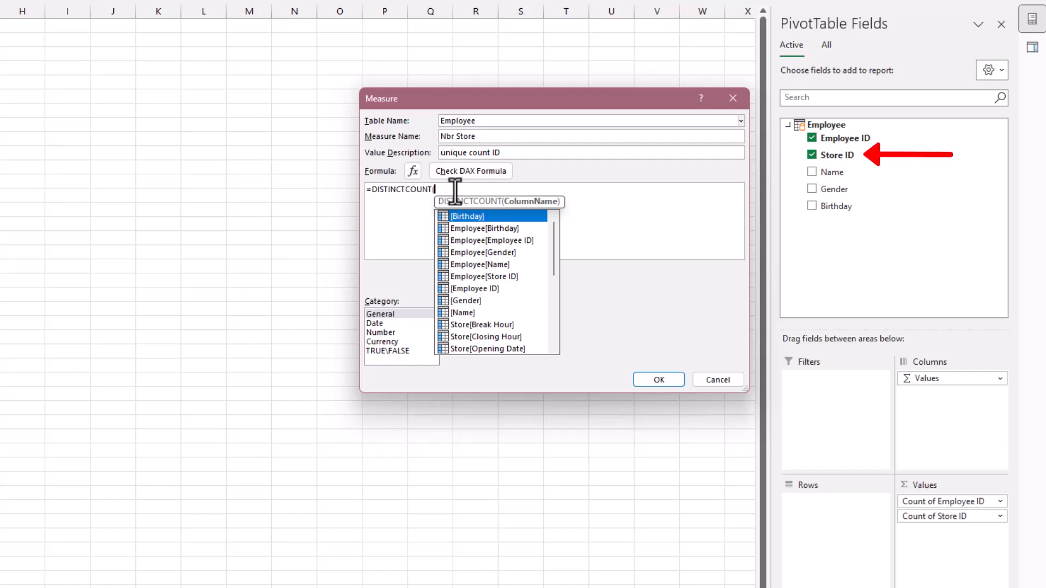
{"action": "type", "text": "st"}
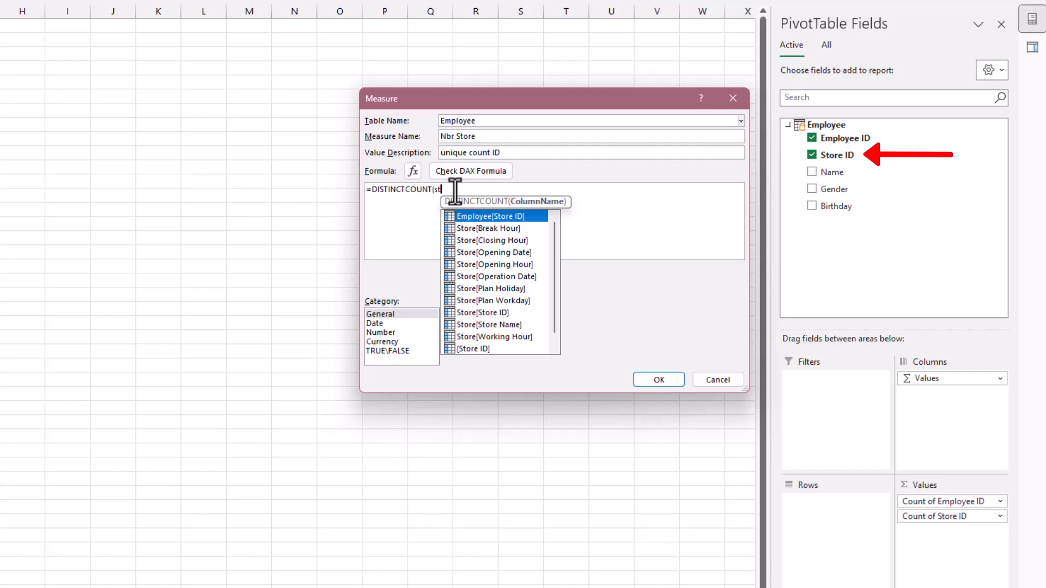
{"action": "left_click", "coordinate": [486, 219]}
{"action": "double_click", "coordinate": [486, 219]}
{"action": "type", "text": ")"}
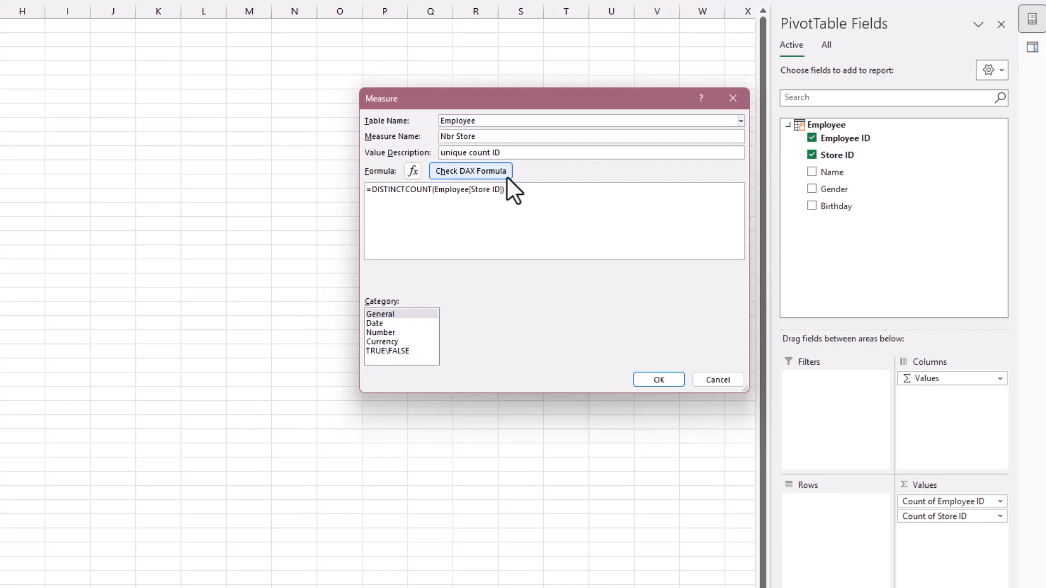
{"action": "left_click", "coordinate": [506, 177]}
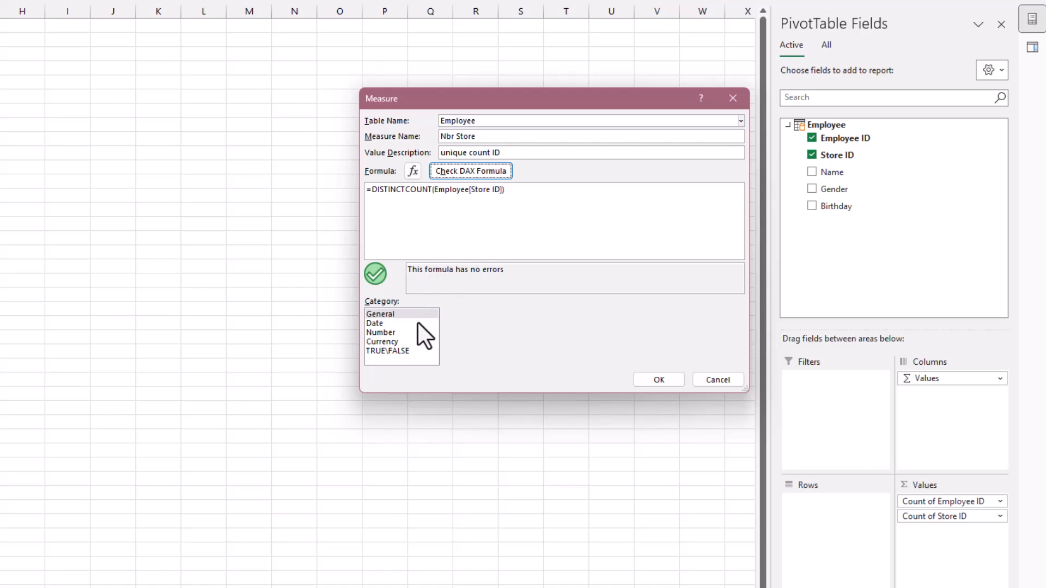
Format the measure as Number with a 1000 separator and save it
{"action": "left_click", "coordinate": [392, 332]}
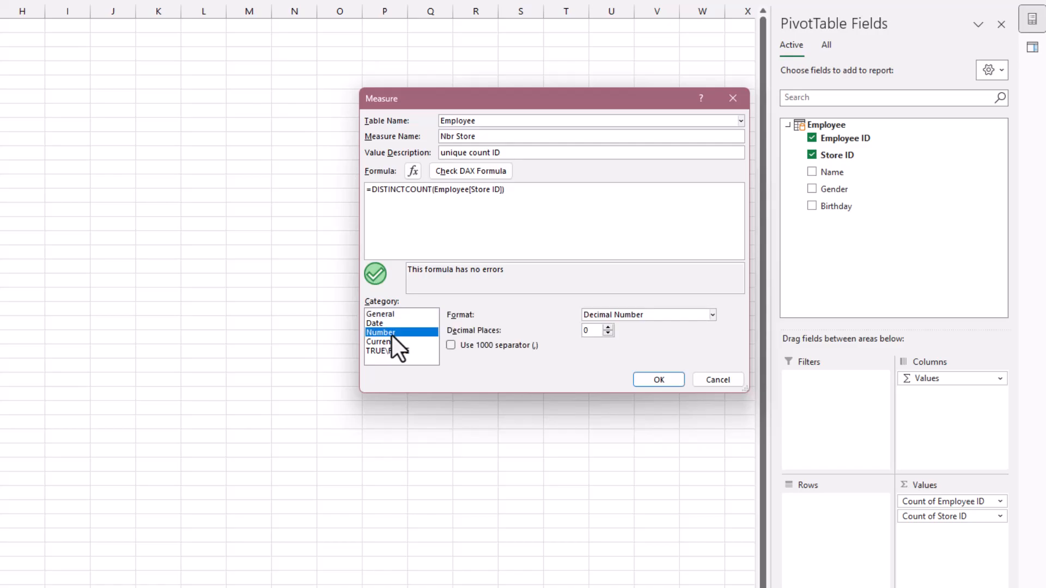
{"action": "left_click", "coordinate": [450, 345]}
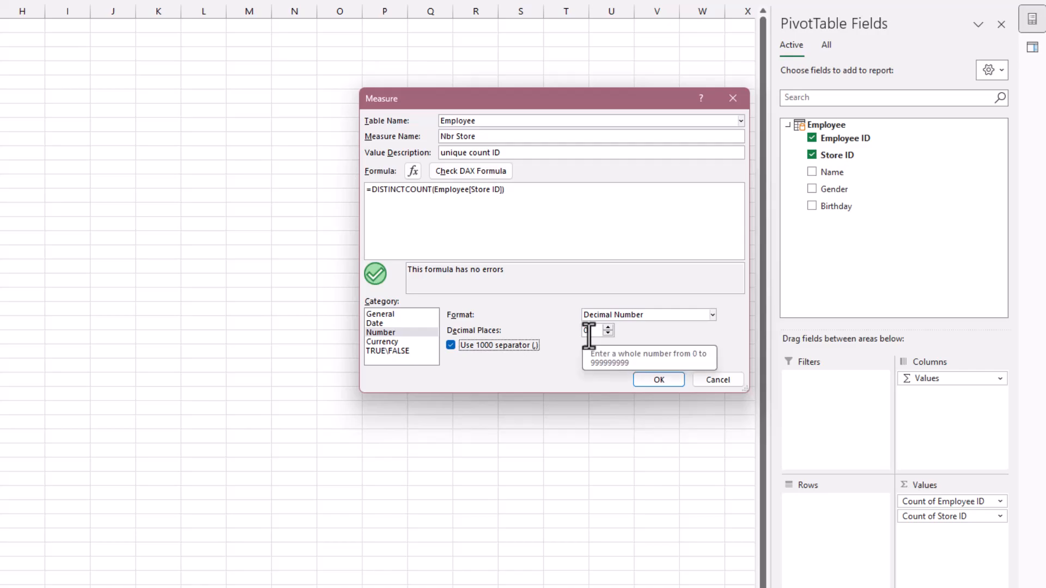
{"action": "left_click", "coordinate": [667, 381]}
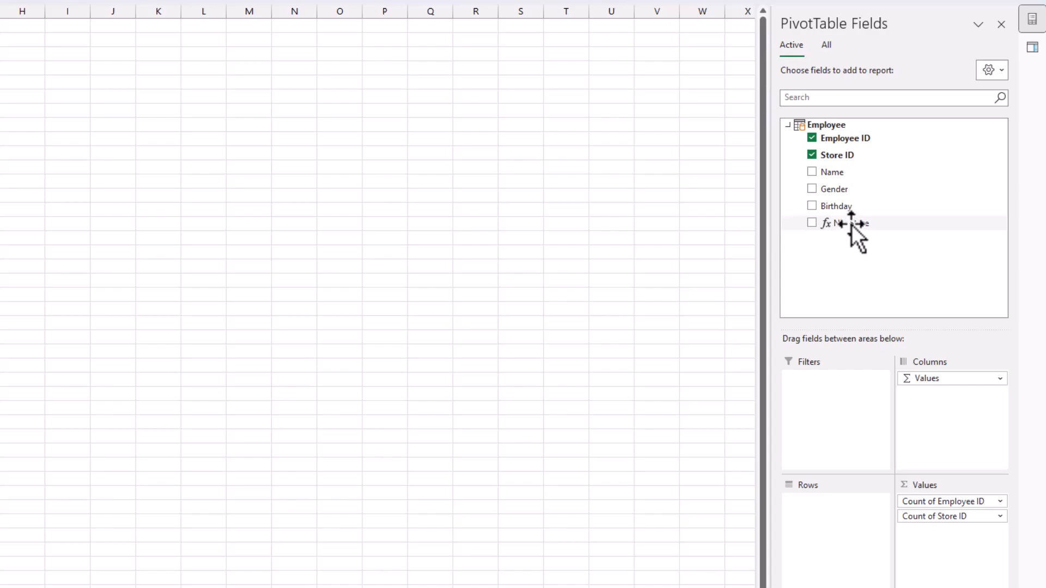
Add the Nbr Store measure to the PivotTable's values and select its result cell D9
{"action": "left_click_drag", "start_coordinate": [852, 225], "coordinate": [945, 551]}
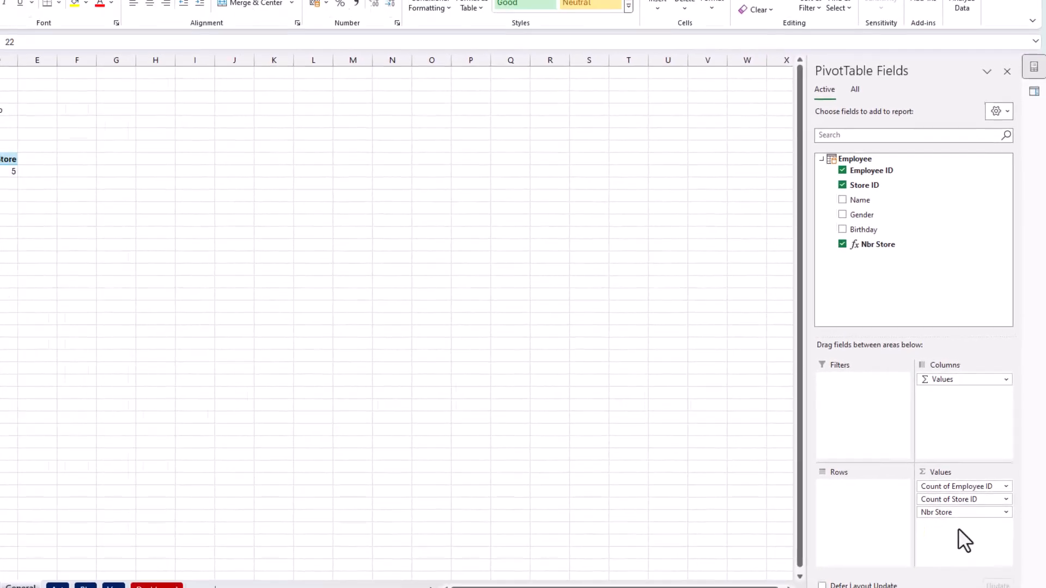
{"action": "left_click", "coordinate": [121, 197]}
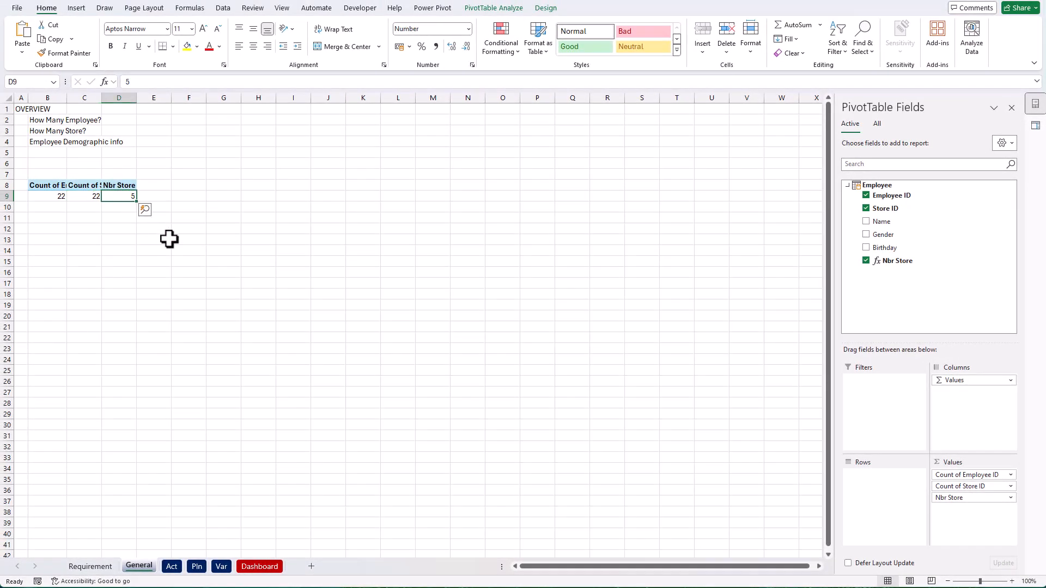
Fit columns B to D to their contents and reselect a cell in the PivotTable
{"action": "left_click_drag", "start_coordinate": [47, 98], "coordinate": [129, 97]}
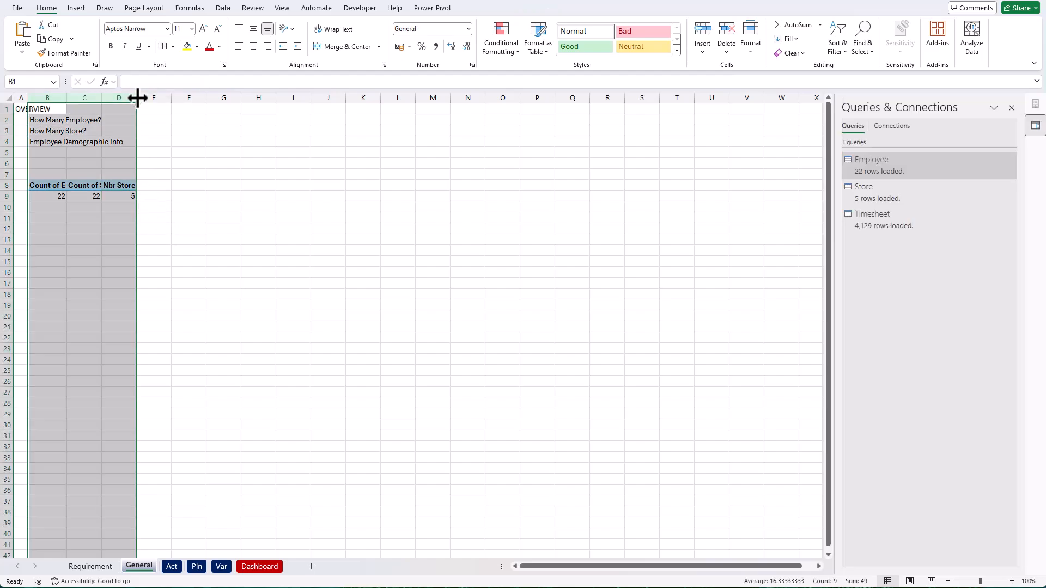
{"action": "double_click", "coordinate": [136, 97]}
{"action": "left_click", "coordinate": [215, 196]}
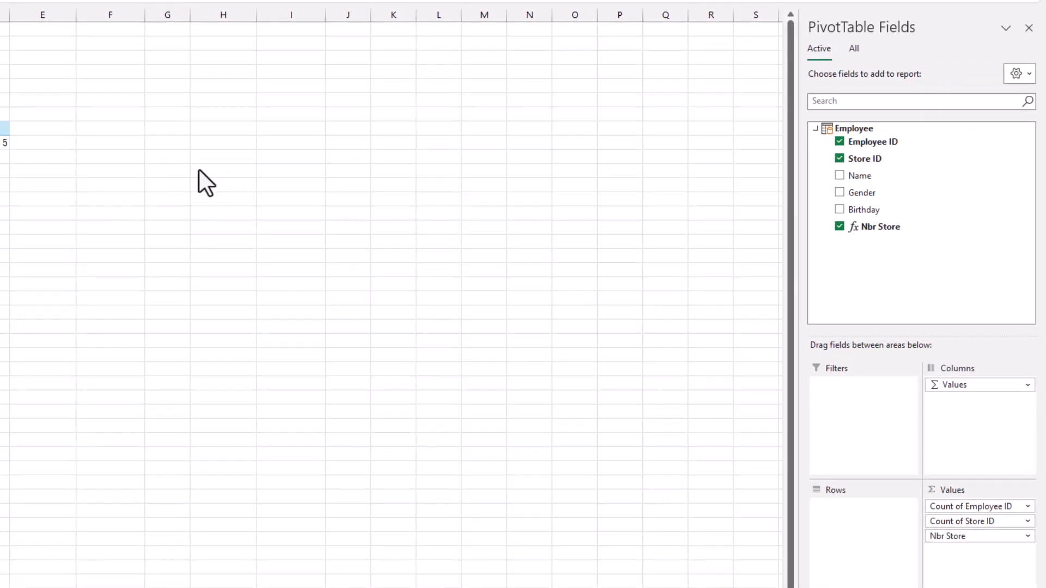
Start a new measure in the Employee table named "Store x5"
{"action": "right_click", "coordinate": [838, 130]}
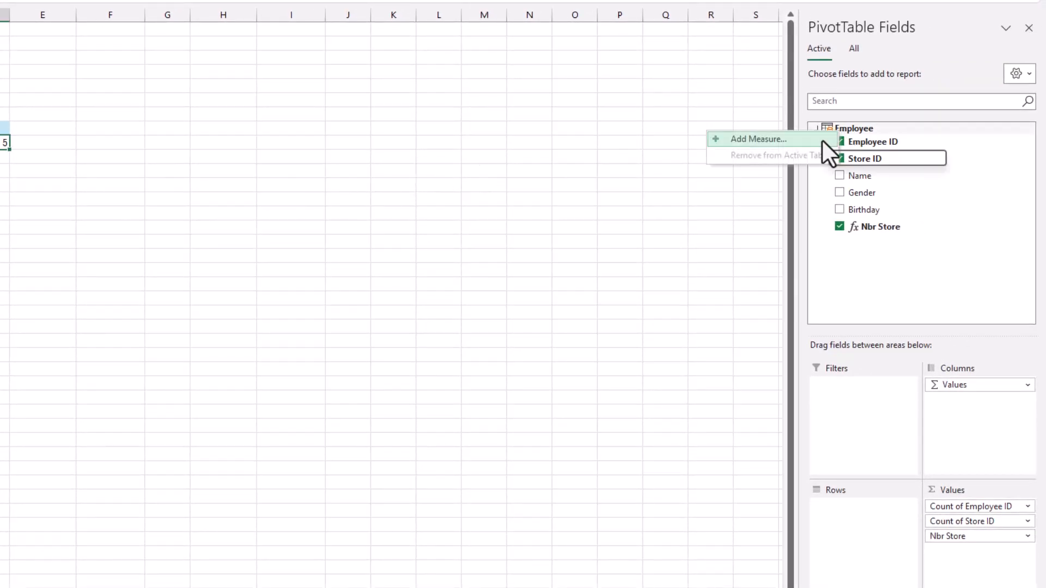
{"action": "left_click", "coordinate": [746, 138]}
{"action": "left_click", "coordinate": [543, 142]}
{"action": "type", "text": "S"}
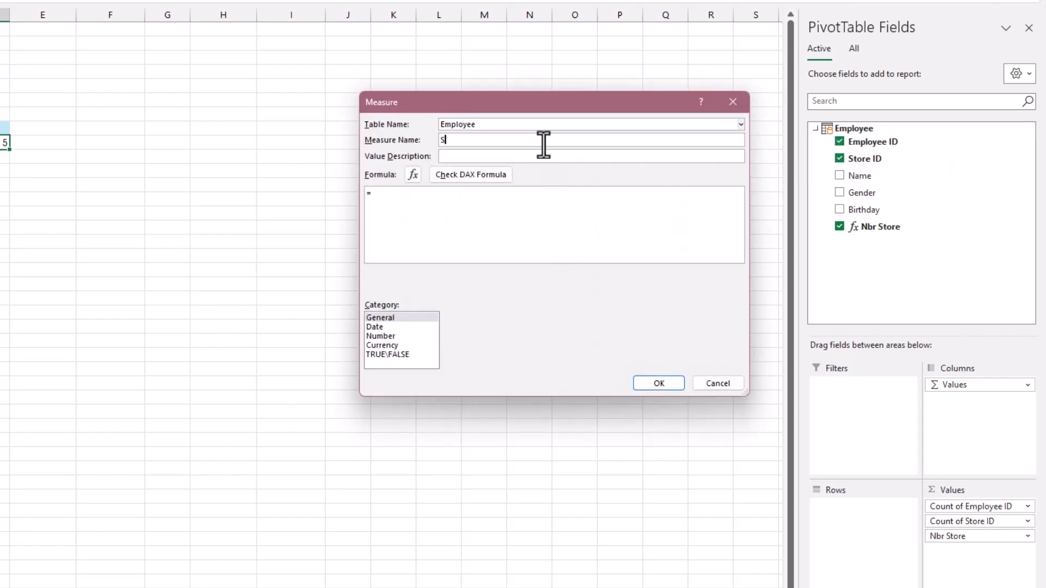
{"action": "type", "text": "tore x5"}
{"action": "left_click", "coordinate": [516, 212]}
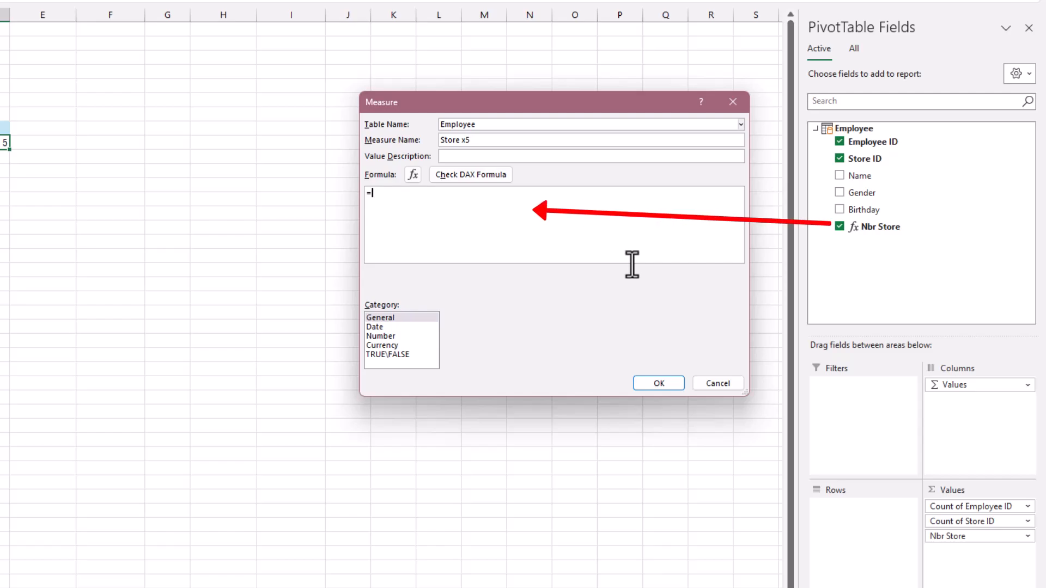
Enter the measure formula =[Nbr Store] * 5 & "Store", check it for errors and save the measure
{"action": "type", "text": "nb"}
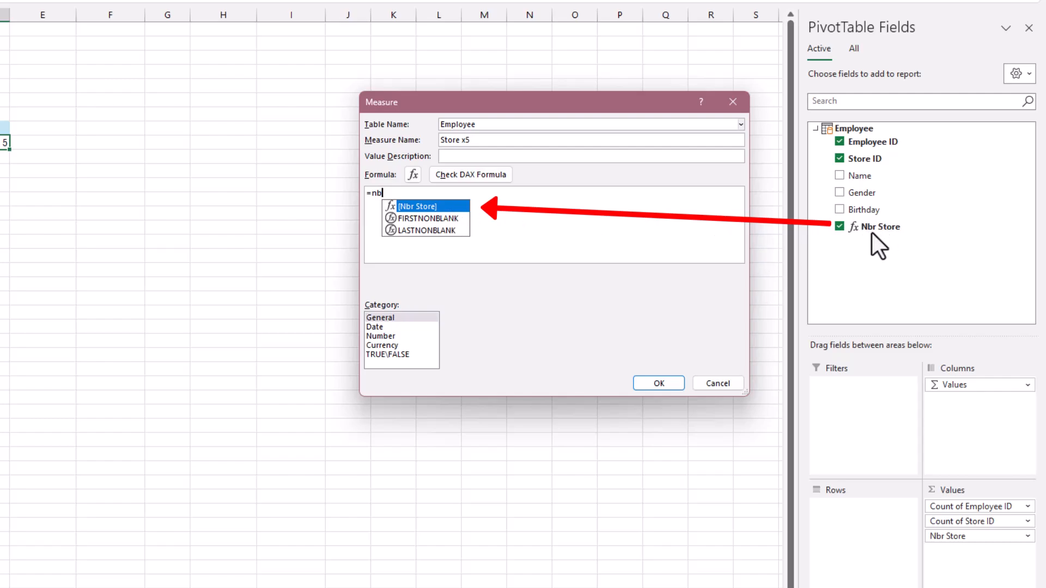
{"action": "double_click", "coordinate": [456, 206]}
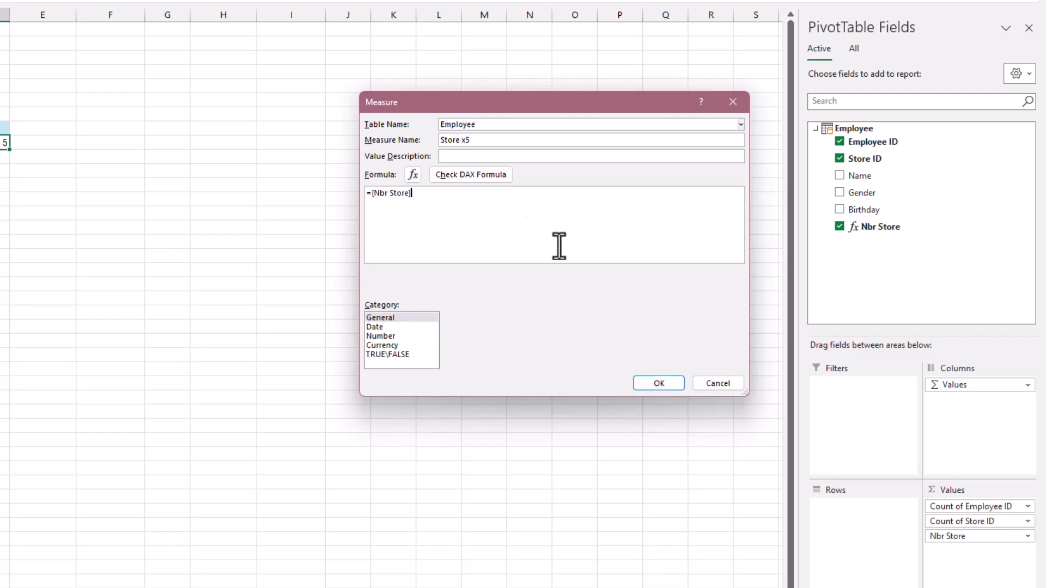
{"action": "type", "text": "* 5 & \"Store\""}
{"action": "left_click", "coordinate": [473, 177]}
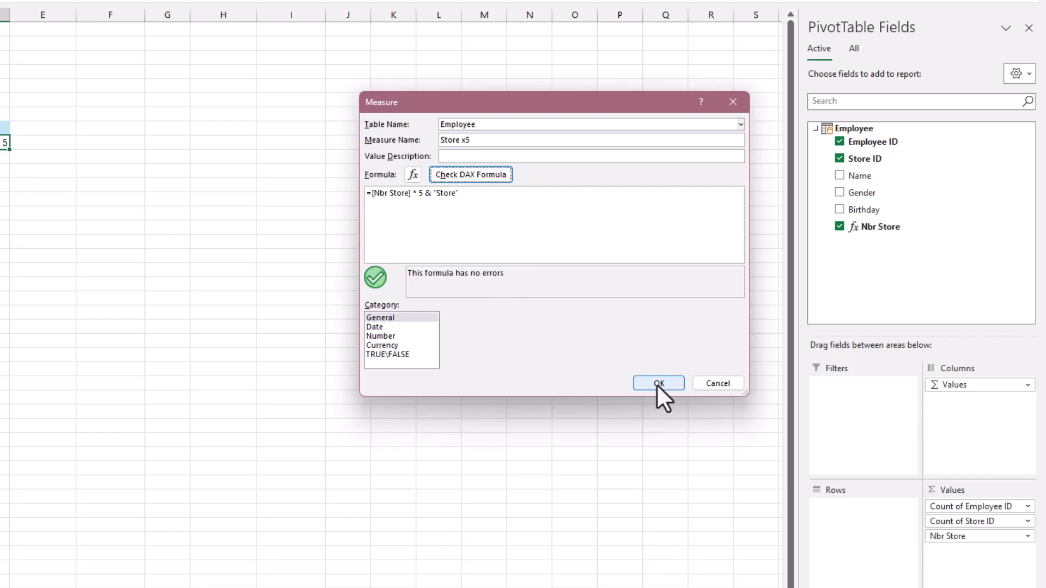
{"action": "left_click", "coordinate": [671, 385]}
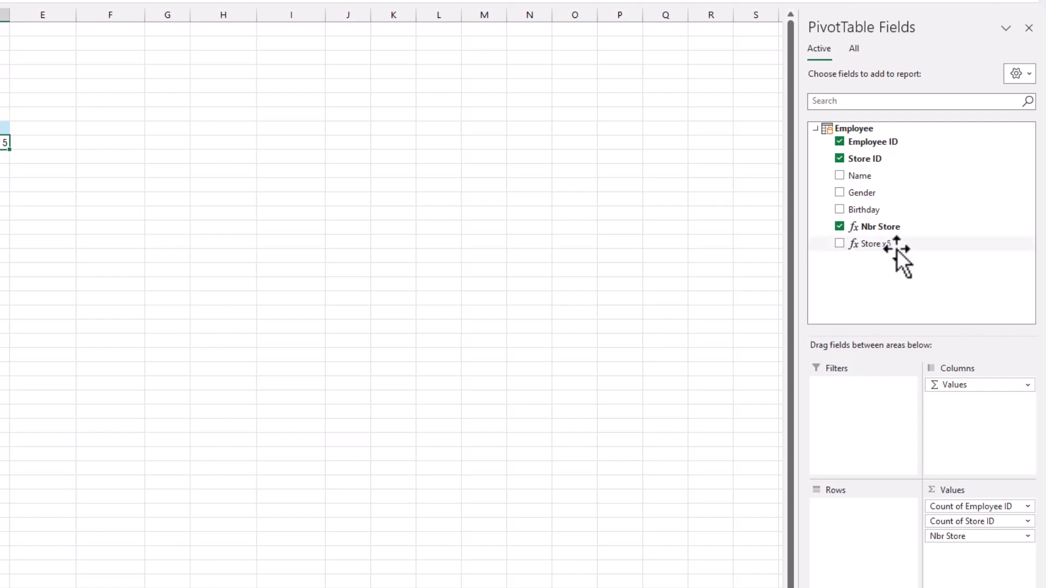
Add the Store x5 measure to the PivotTable's values and compare the implicit counts with the explicit measures
{"action": "left_click_drag", "start_coordinate": [902, 246], "coordinate": [972, 551]}
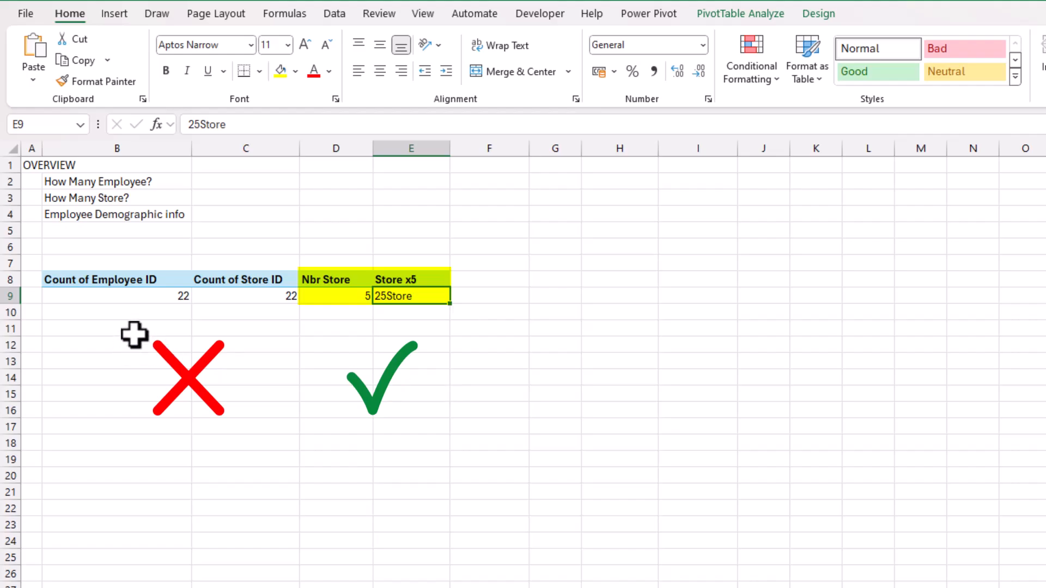
{"action": "left_click_drag", "start_coordinate": [201, 297], "coordinate": [180, 299]}
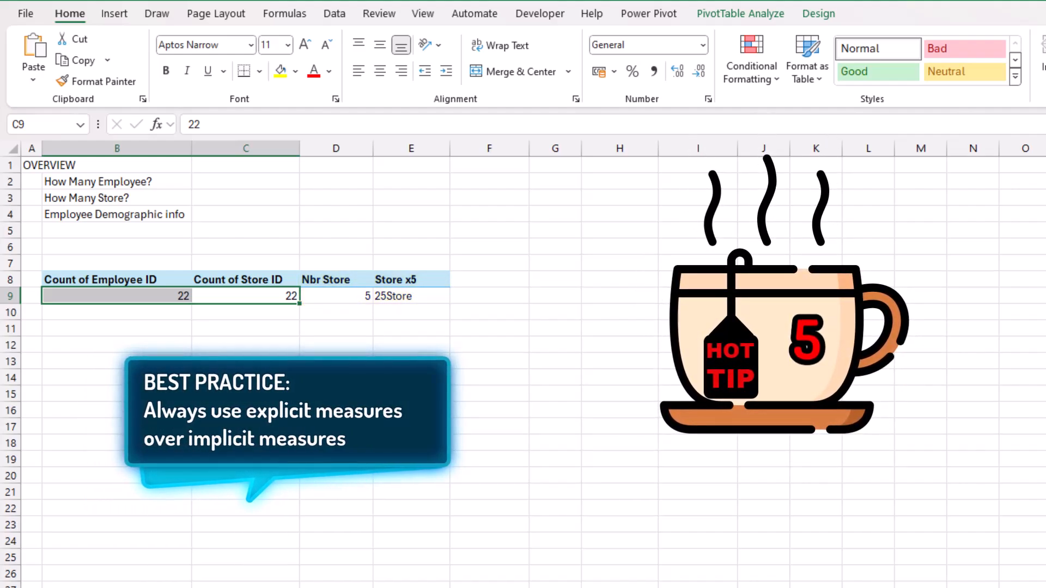
{"action": "left_click_drag", "start_coordinate": [351, 303], "coordinate": [397, 296]}
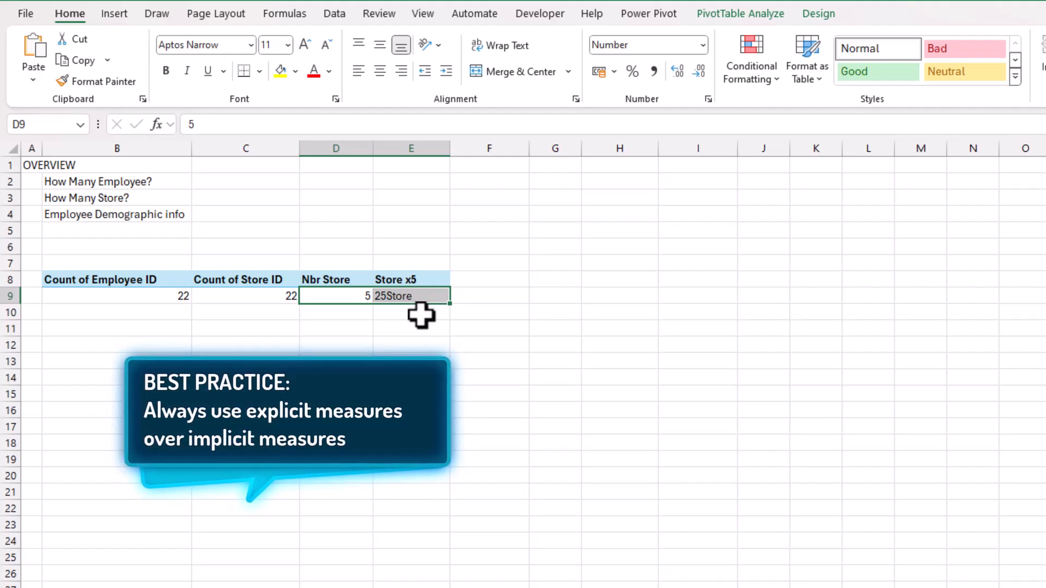
{"action": "key", "text": "Right"}
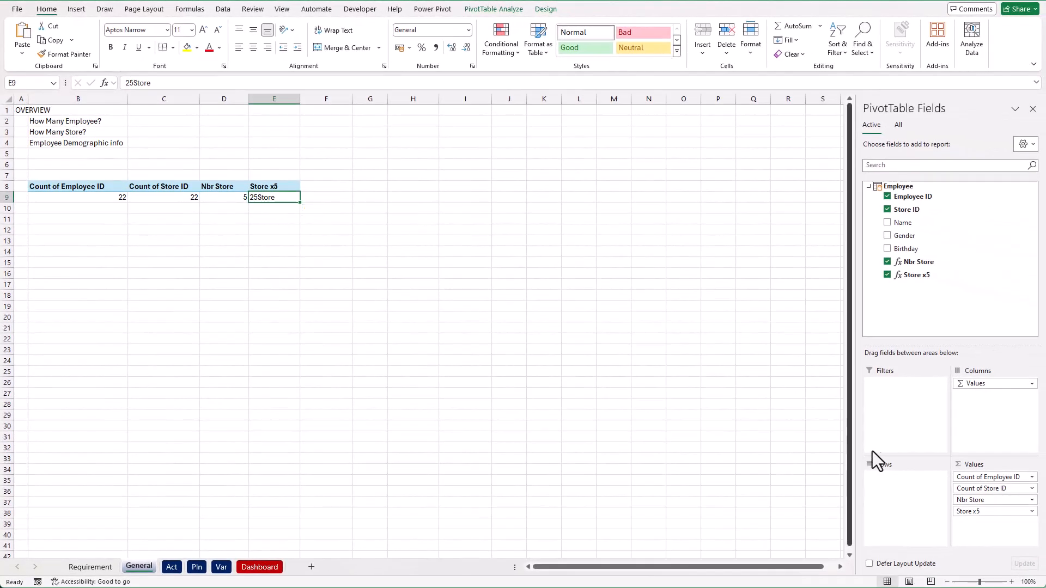
Remove Count of Employee ID, Count of Store ID and Store x5 from the PivotTable's values
{"action": "left_click_drag", "start_coordinate": [980, 478], "coordinate": [789, 485]}
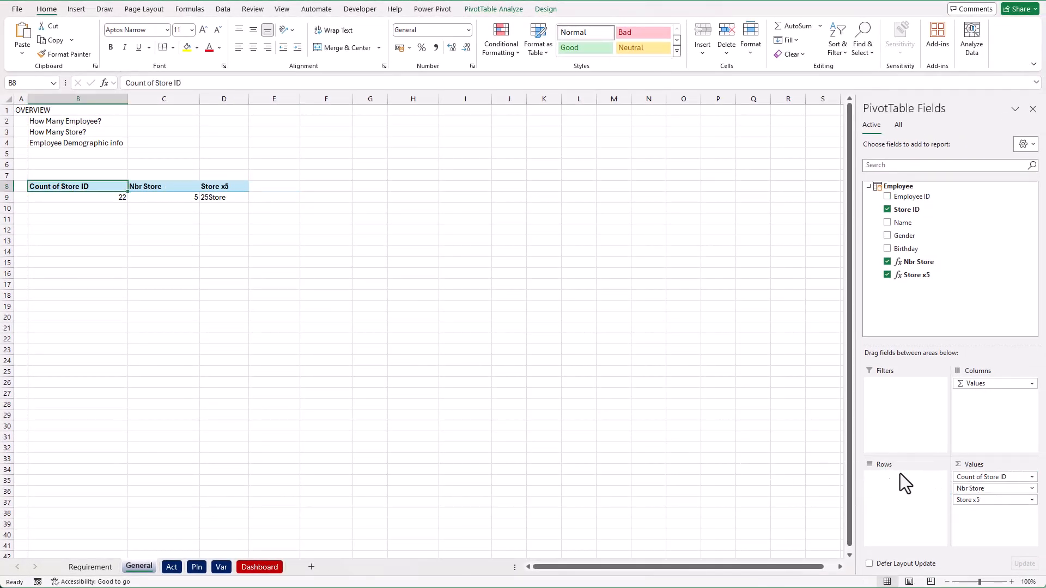
{"action": "left_click_drag", "start_coordinate": [989, 482], "coordinate": [820, 483]}
{"action": "left_click_drag", "start_coordinate": [999, 489], "coordinate": [820, 468]}
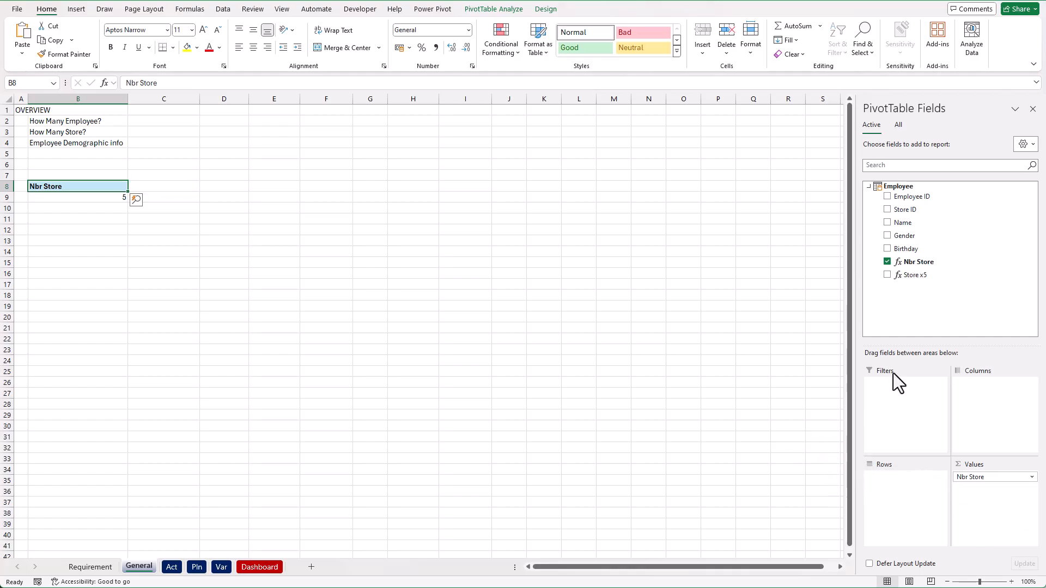
Start a new measure in the Employee table named "Nbr Employee"
{"action": "right_click", "coordinate": [897, 187]}
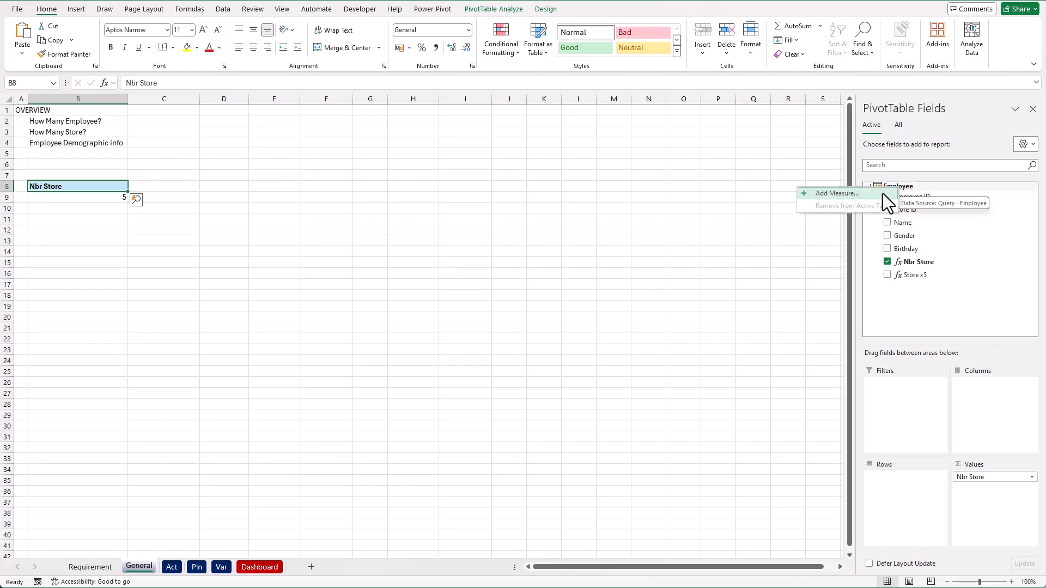
{"action": "left_click", "coordinate": [882, 194]}
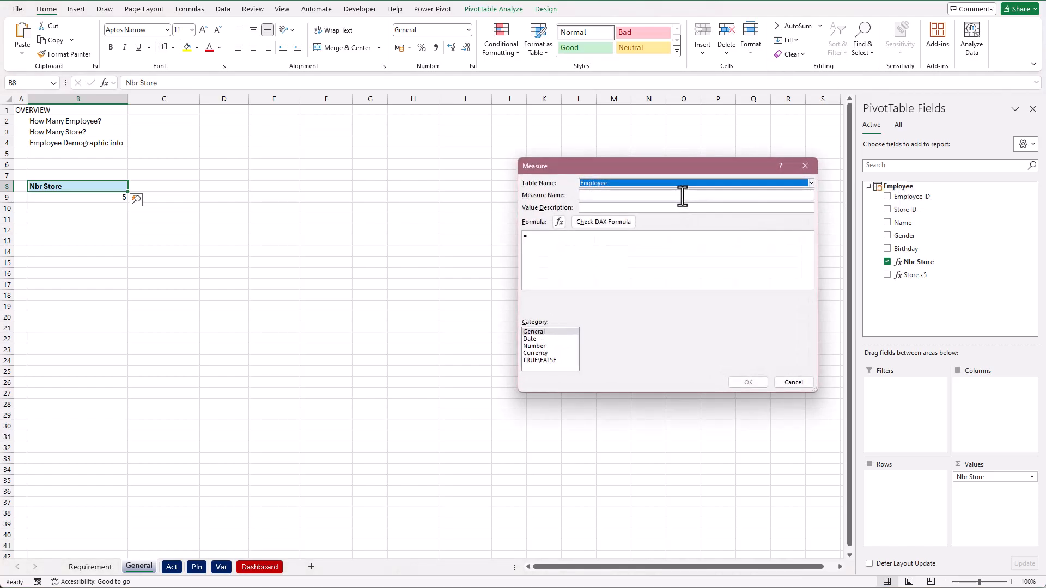
{"action": "left_click", "coordinate": [682, 195]}
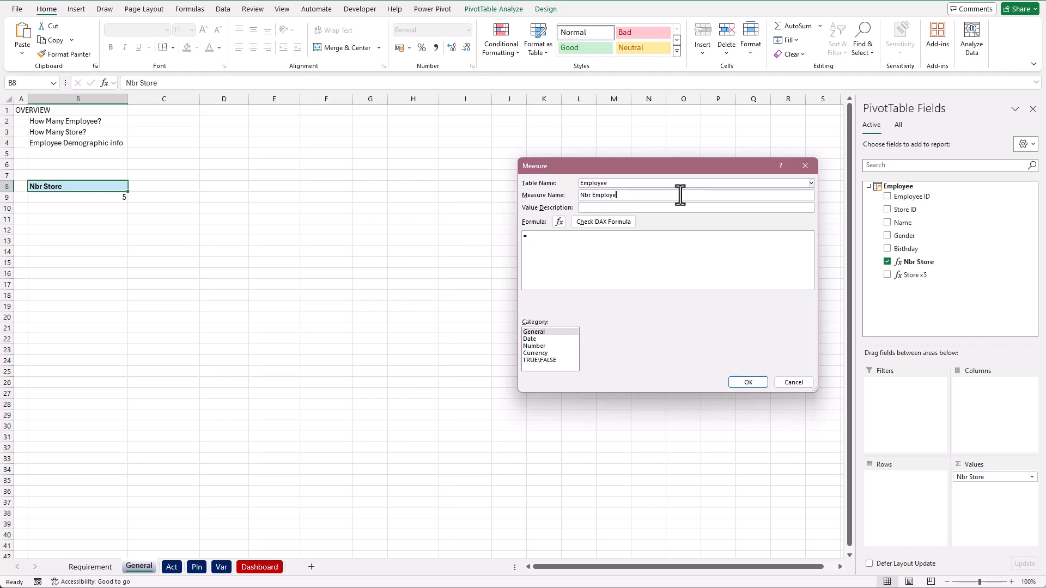
Enter the measure formula =COUNT(Employee[Employee ID]) and check it for errors
{"action": "type", "text": "ount"}
{"action": "key", "text": "Tab"}
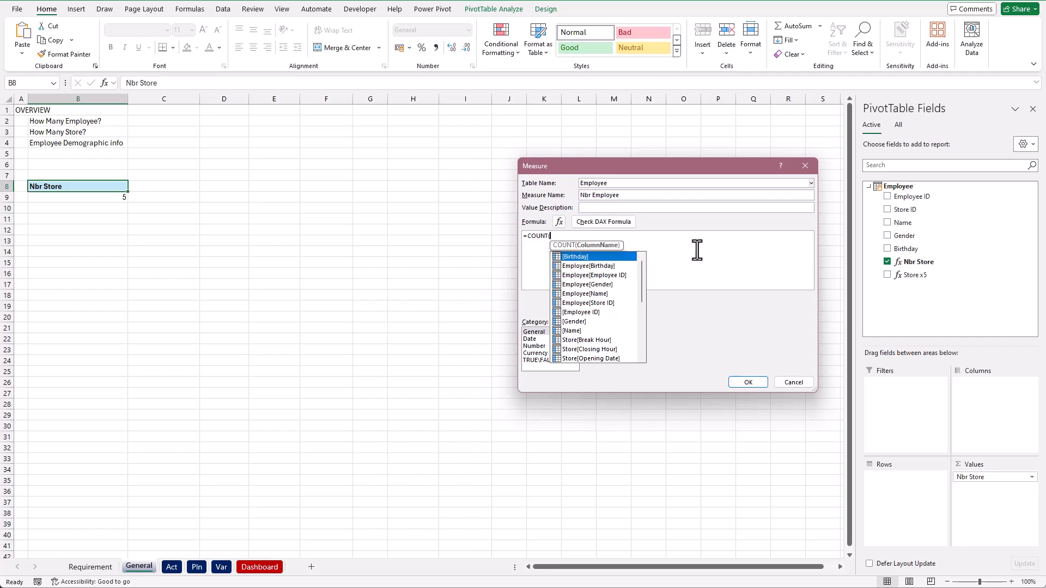
{"action": "type", "text": "empl"}
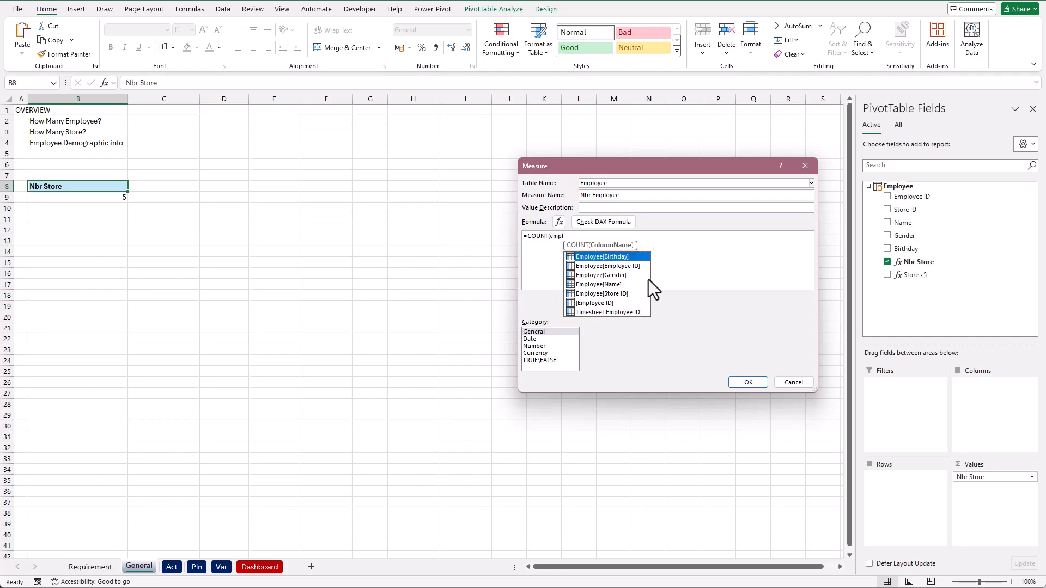
{"action": "double_click", "coordinate": [634, 266]}
{"action": "type", "text": ")"}
{"action": "left_click", "coordinate": [629, 224]}
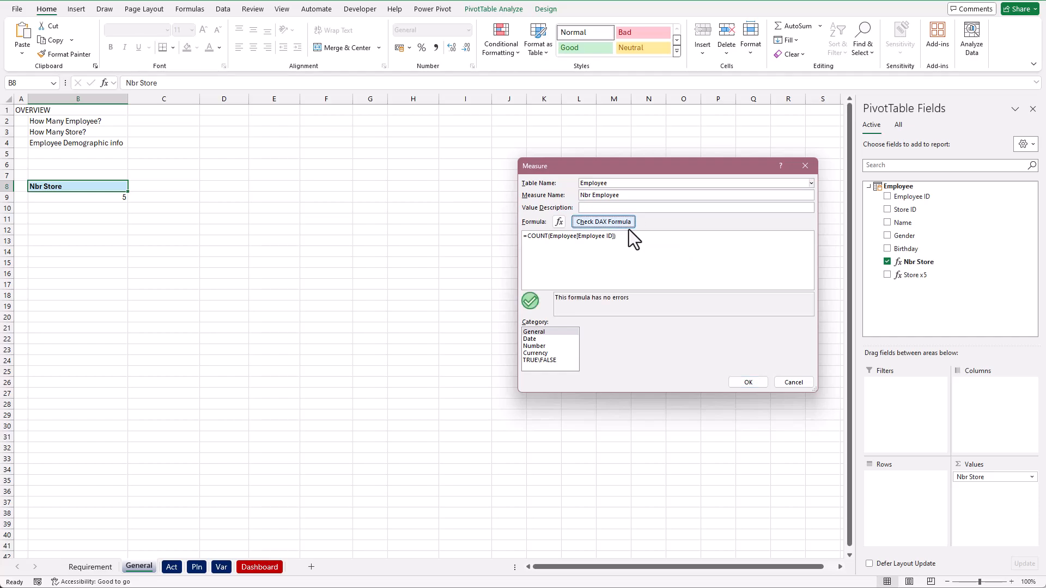
Format the Nbr Employee measure as Number with 0 decimal places and a 1000 separator, and save it
{"action": "left_click", "coordinate": [534, 345]}
{"action": "left_click", "coordinate": [608, 357]}
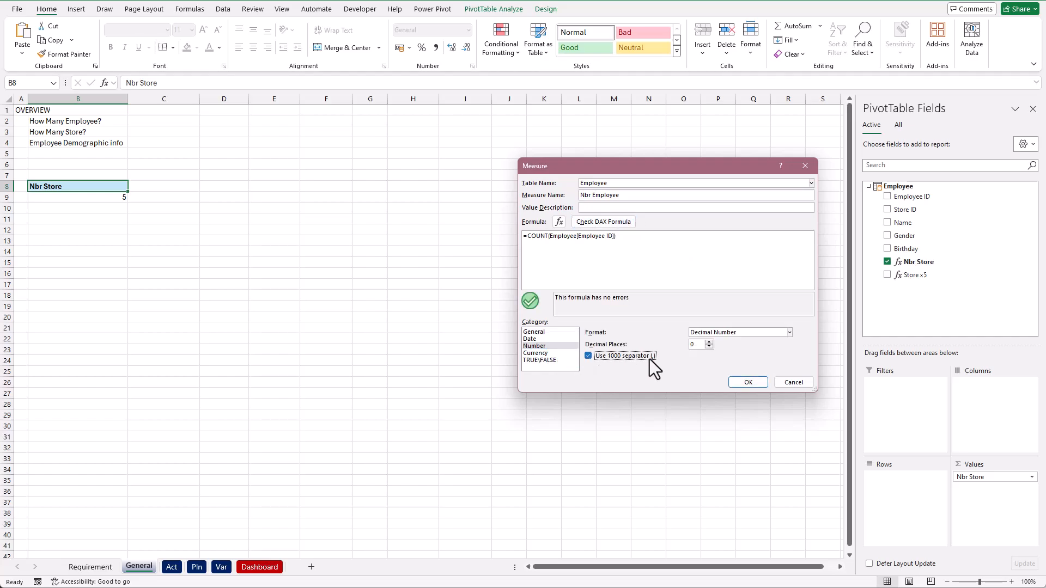
{"action": "left_click", "coordinate": [709, 347]}
{"action": "left_click", "coordinate": [763, 385]}
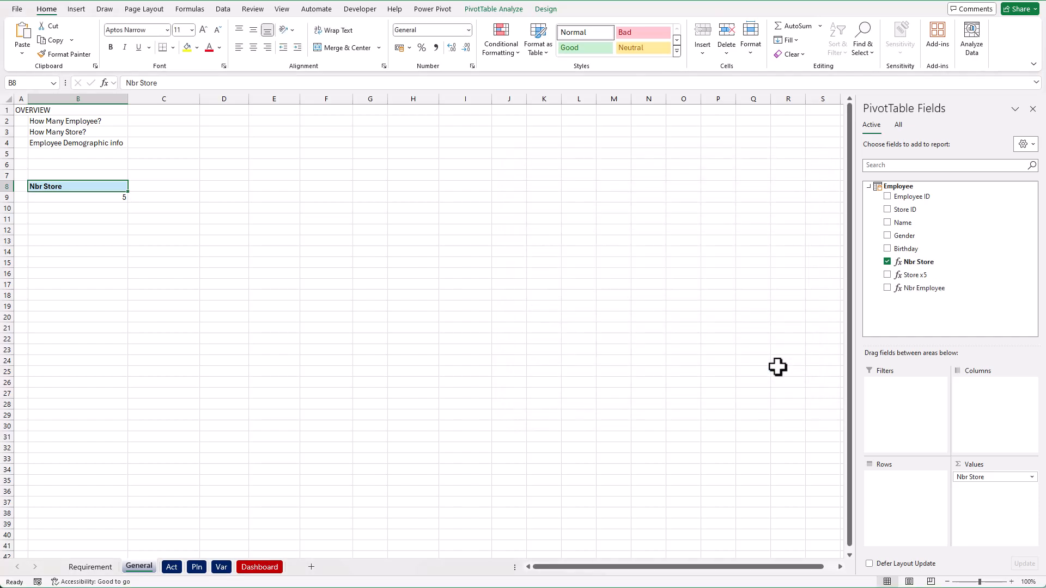
Add the Nbr Employee measure to the PivotTable's values and check the result against the overview questions in B2:B4
{"action": "left_click_drag", "start_coordinate": [935, 288], "coordinate": [972, 495]}
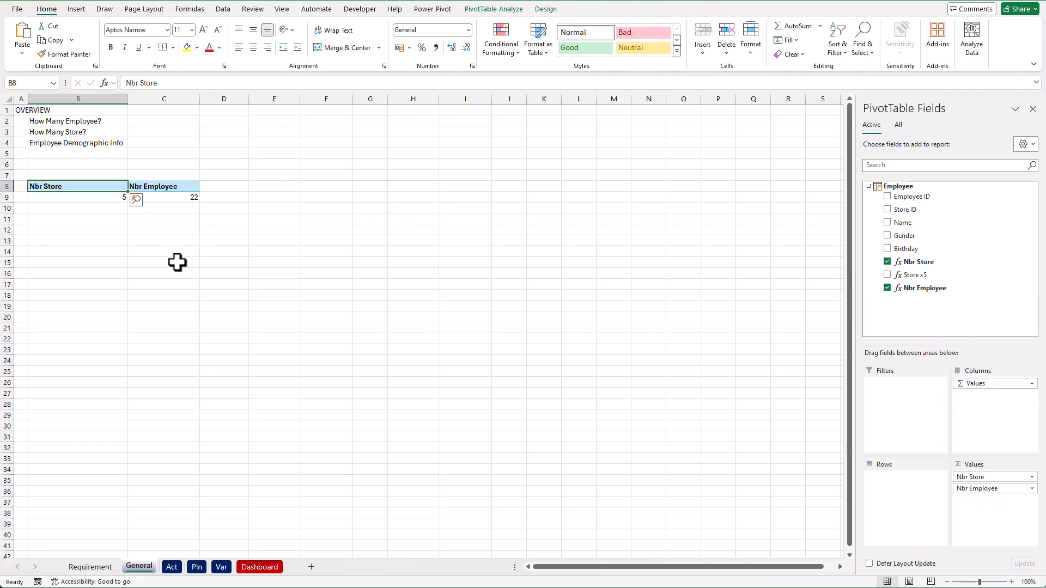
{"action": "left_click", "coordinate": [172, 202]}
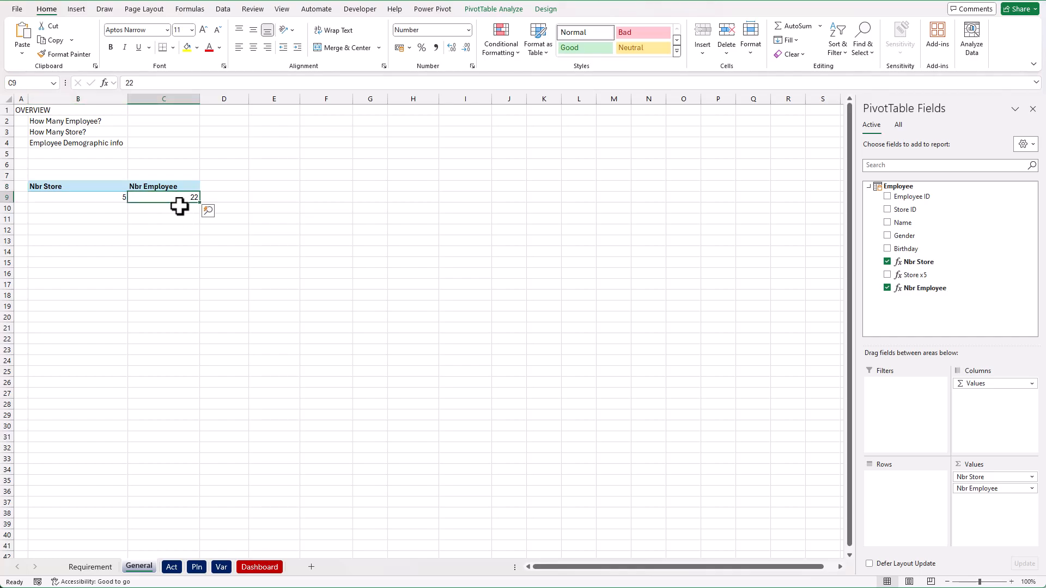
{"action": "left_click", "coordinate": [111, 123]}
{"action": "left_click_drag", "start_coordinate": [111, 127], "coordinate": [111, 133]}
{"action": "left_click", "coordinate": [112, 143]}
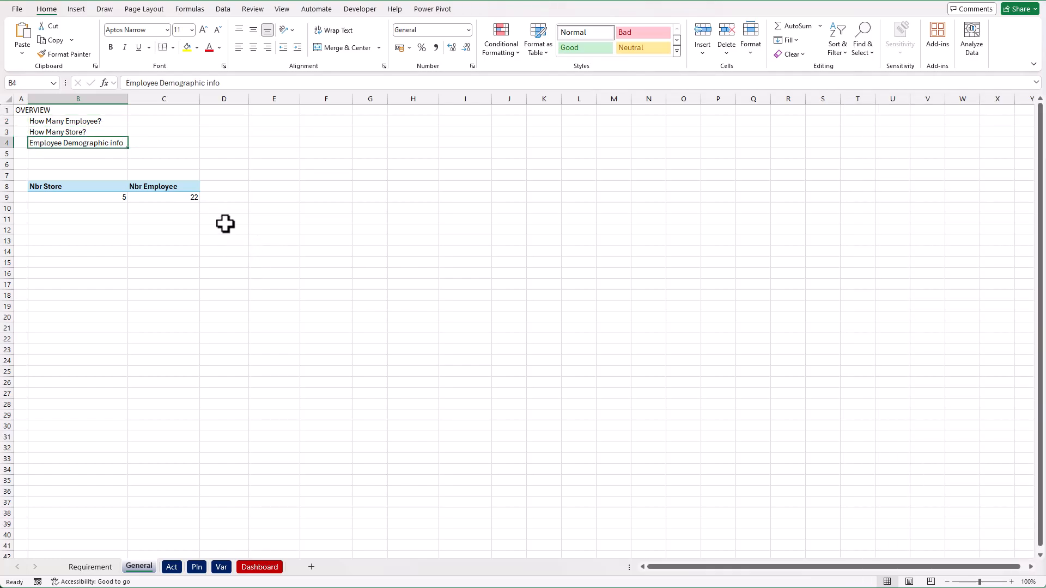
Copy the PivotTable in B8:C9 and paste it at F8
{"action": "left_click", "coordinate": [102, 184]}
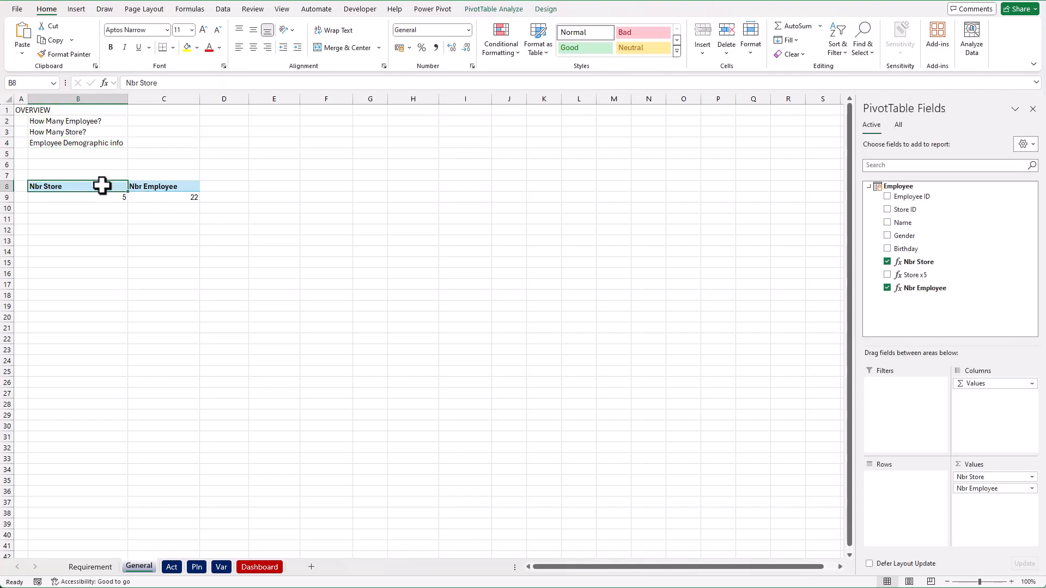
{"action": "left_click_drag", "start_coordinate": [100, 186], "coordinate": [151, 195]}
{"action": "key", "text": "ctrl+c"}
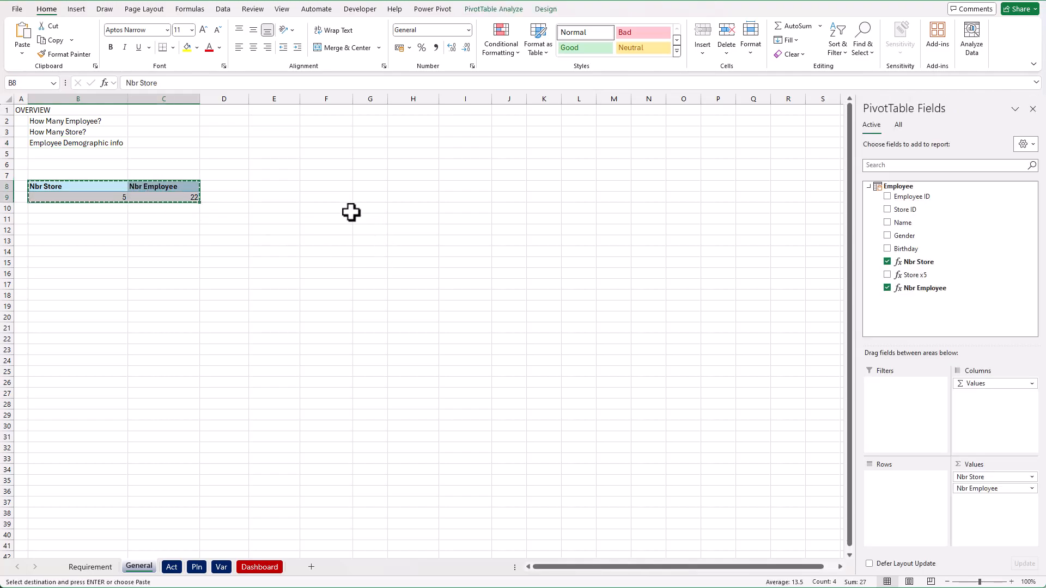
{"action": "left_click", "coordinate": [339, 187]}
{"action": "key", "text": "ctrl+v"}
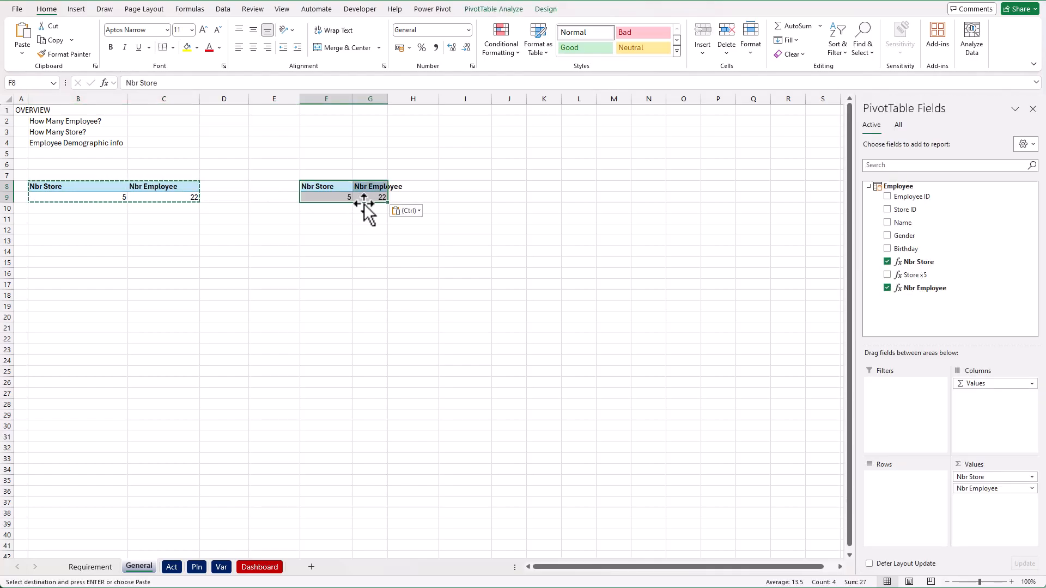
Remove Nbr Store from the copied PivotTable's values and add Gender to its rows
{"action": "left_click", "coordinate": [365, 198]}
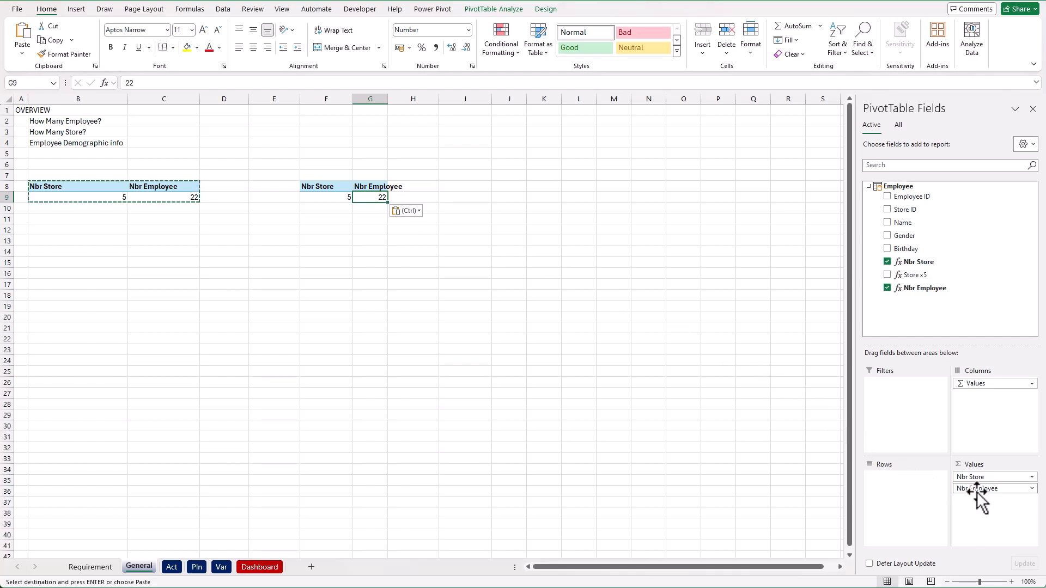
{"action": "left_click_drag", "start_coordinate": [994, 479], "coordinate": [753, 434]}
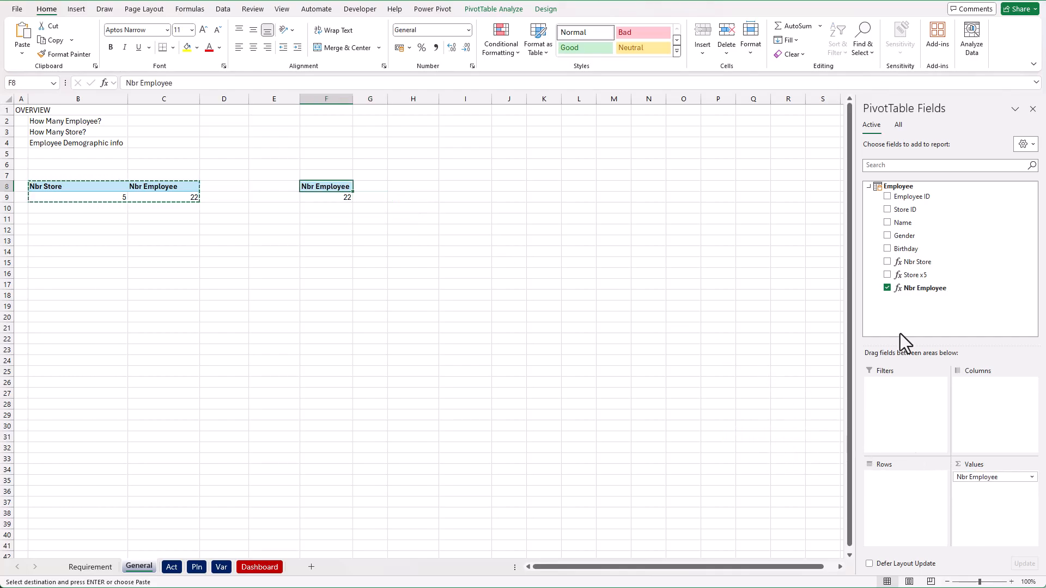
{"action": "left_click_drag", "start_coordinate": [917, 236], "coordinate": [915, 482]}
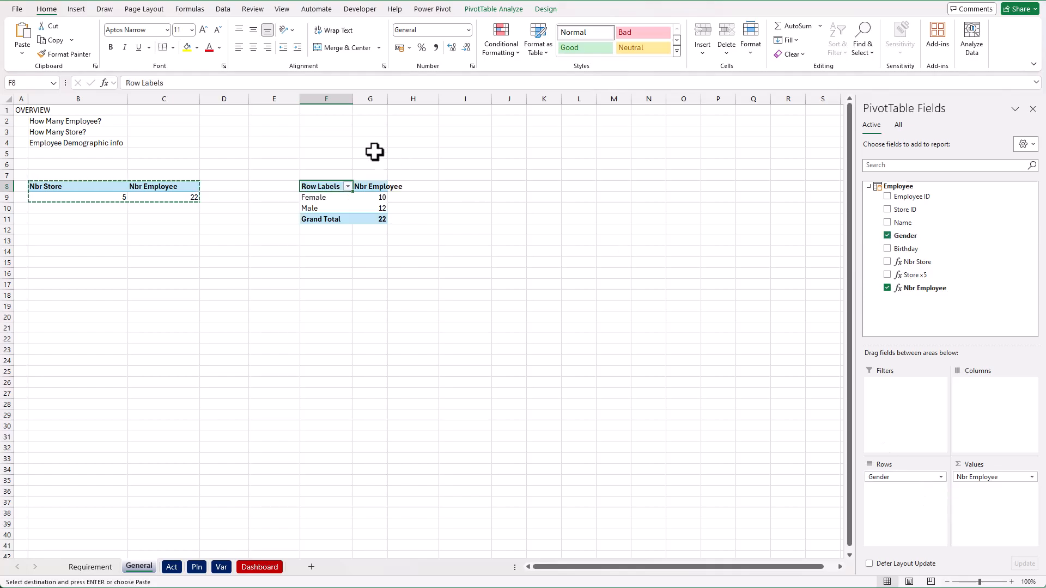
Copy the gender PivotTable in F8:G11 and paste it at J8
{"action": "left_click_drag", "start_coordinate": [320, 186], "coordinate": [378, 218]}
{"action": "key", "text": "ctrl+c"}
{"action": "left_click", "coordinate": [520, 188]}
{"action": "key", "text": "ctrl+v"}
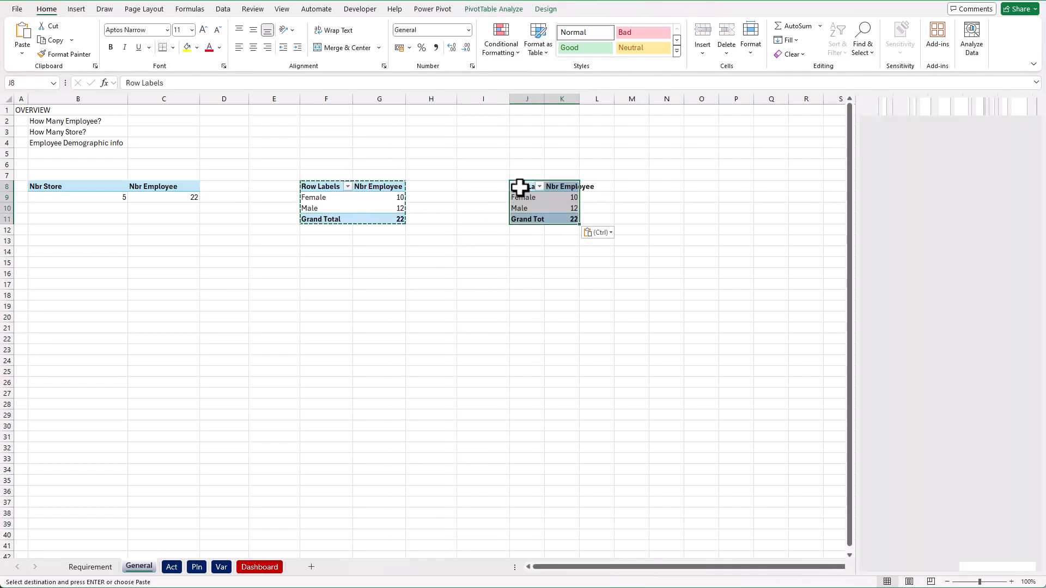
Replace Gender with Store ID in the rows of the PivotTable at J8 and fit its column widths
{"action": "left_click", "coordinate": [534, 199]}
{"action": "left_click_drag", "start_coordinate": [912, 209], "coordinate": [794, 402]}
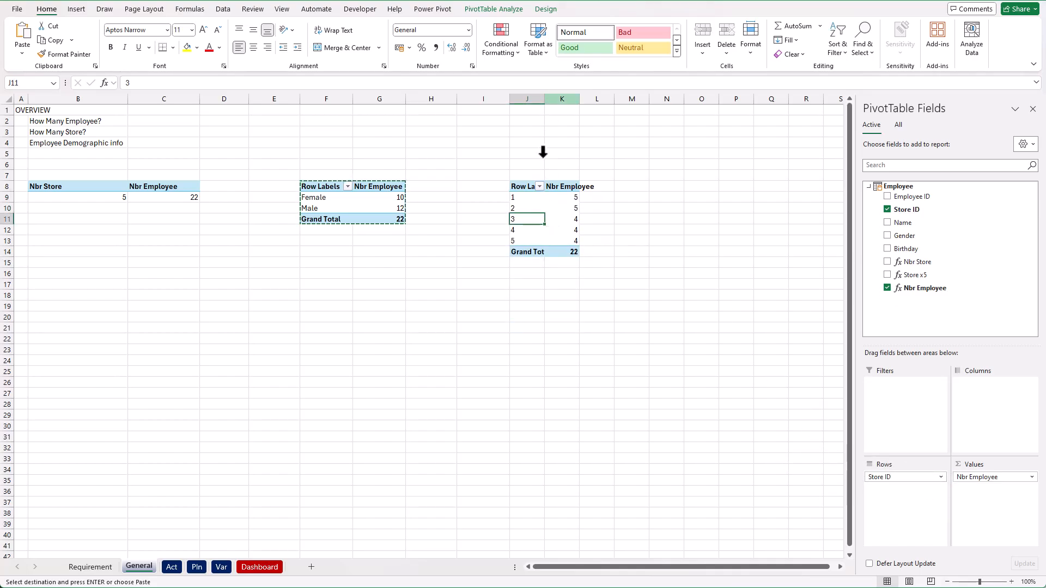
{"action": "key", "text": "Escape"}
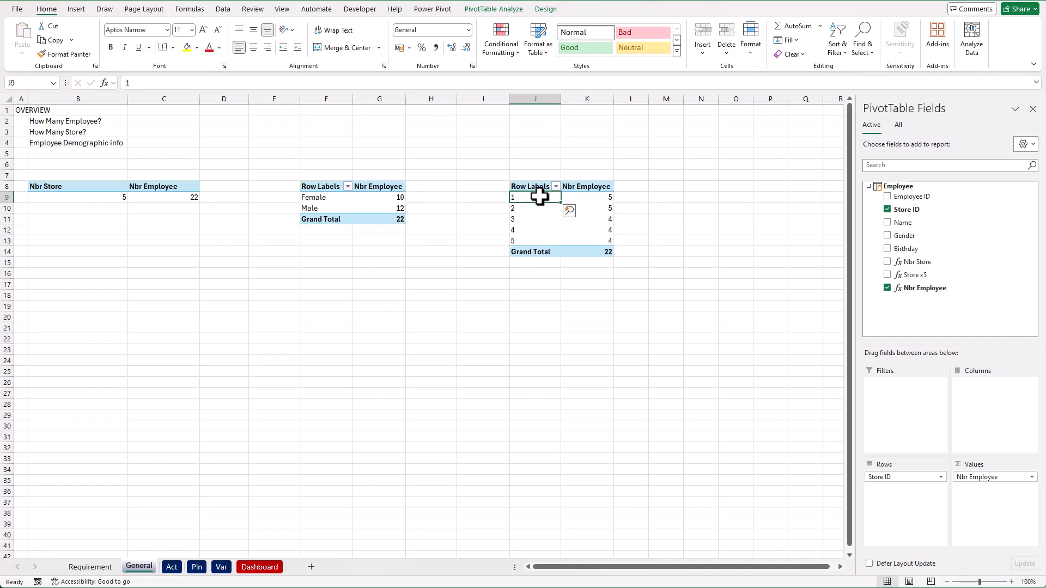
Review the Store ID row labels in J9:J13 and the overview questions in B2:B4
{"action": "left_click", "coordinate": [548, 190]}
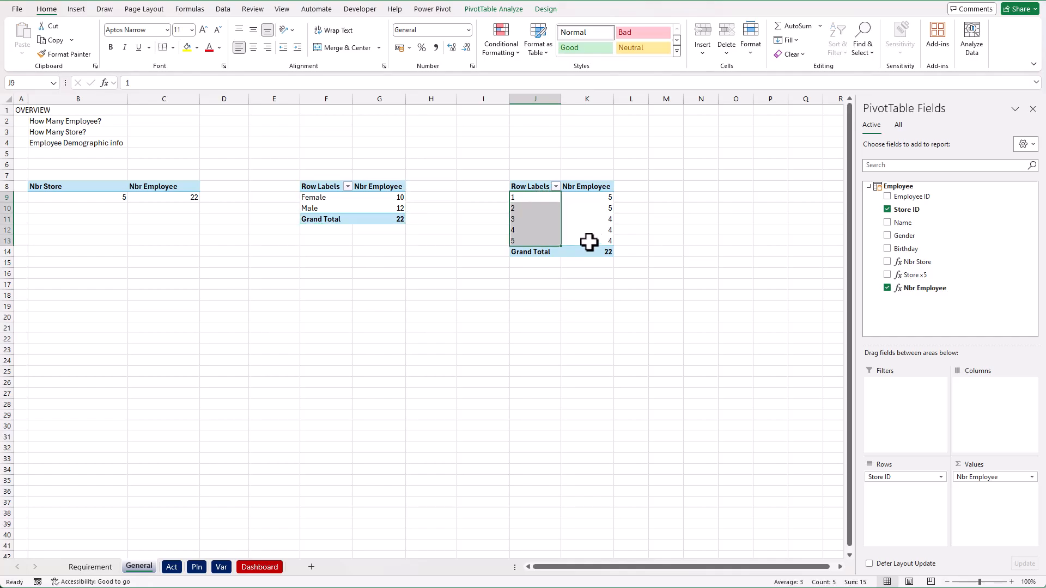
{"action": "left_click", "coordinate": [147, 232]}
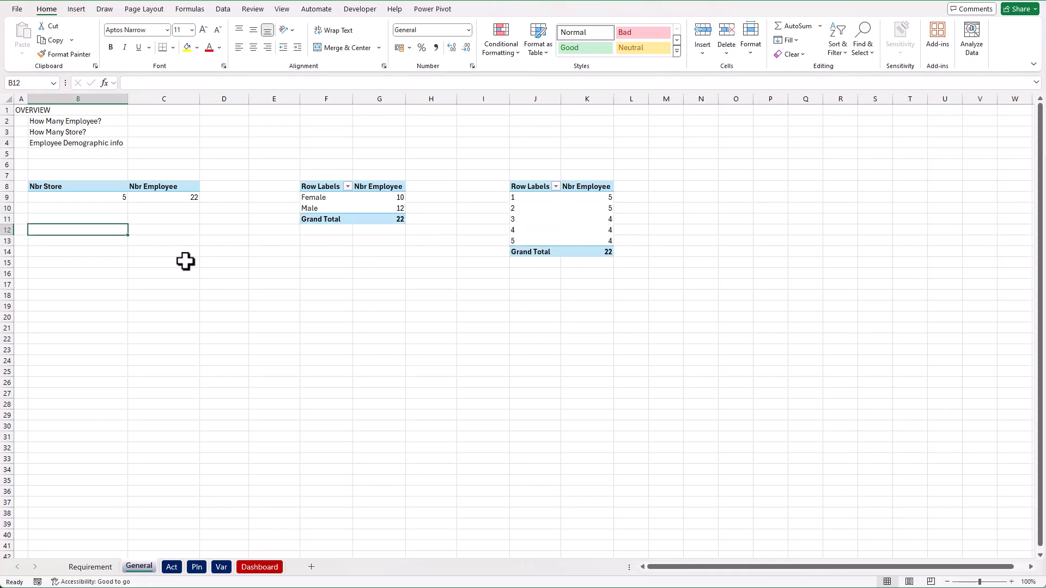
{"action": "left_click_drag", "start_coordinate": [113, 121], "coordinate": [112, 145]}
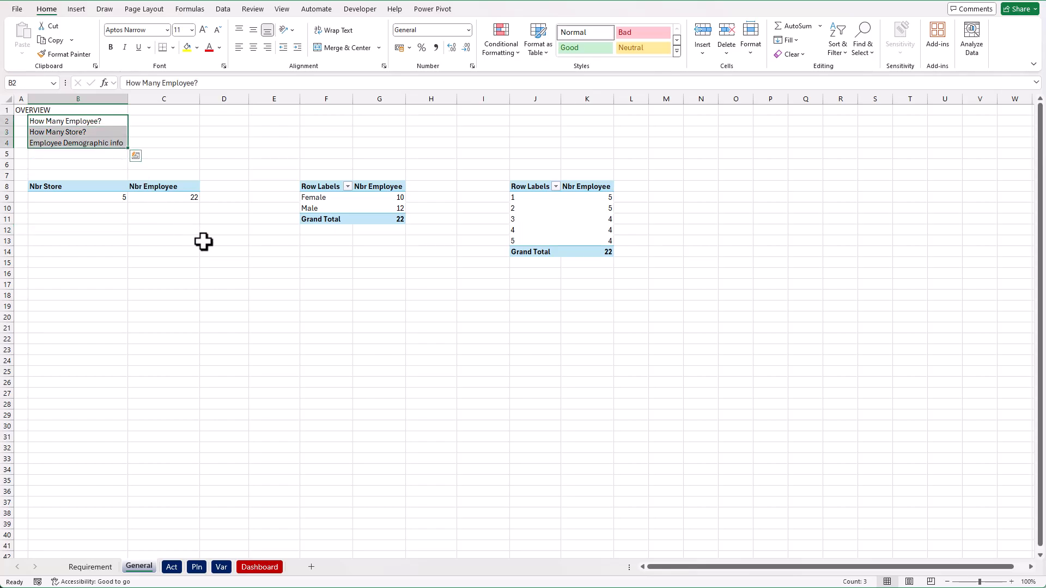